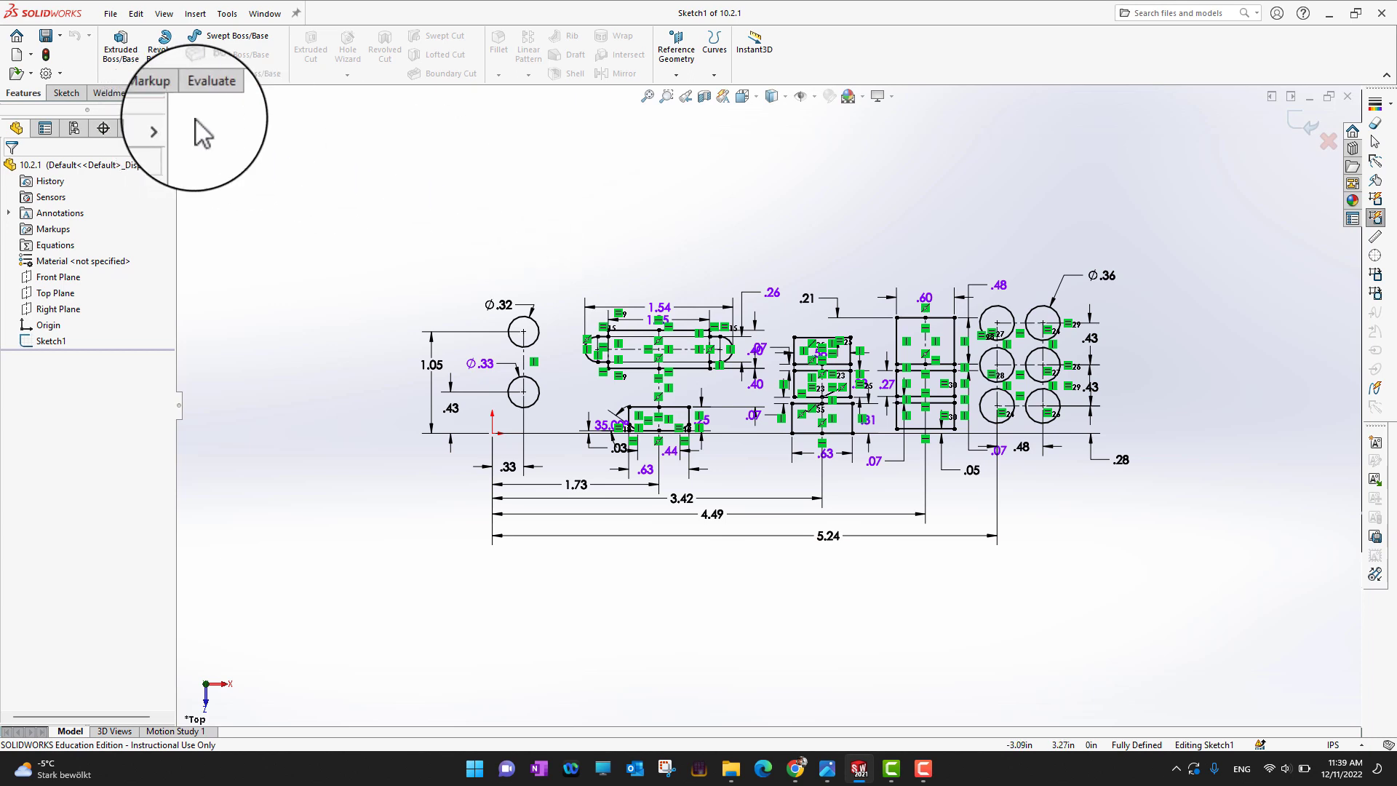
pyautogui.rightClick(156, 97)
pyautogui.moveTo(248, 162)
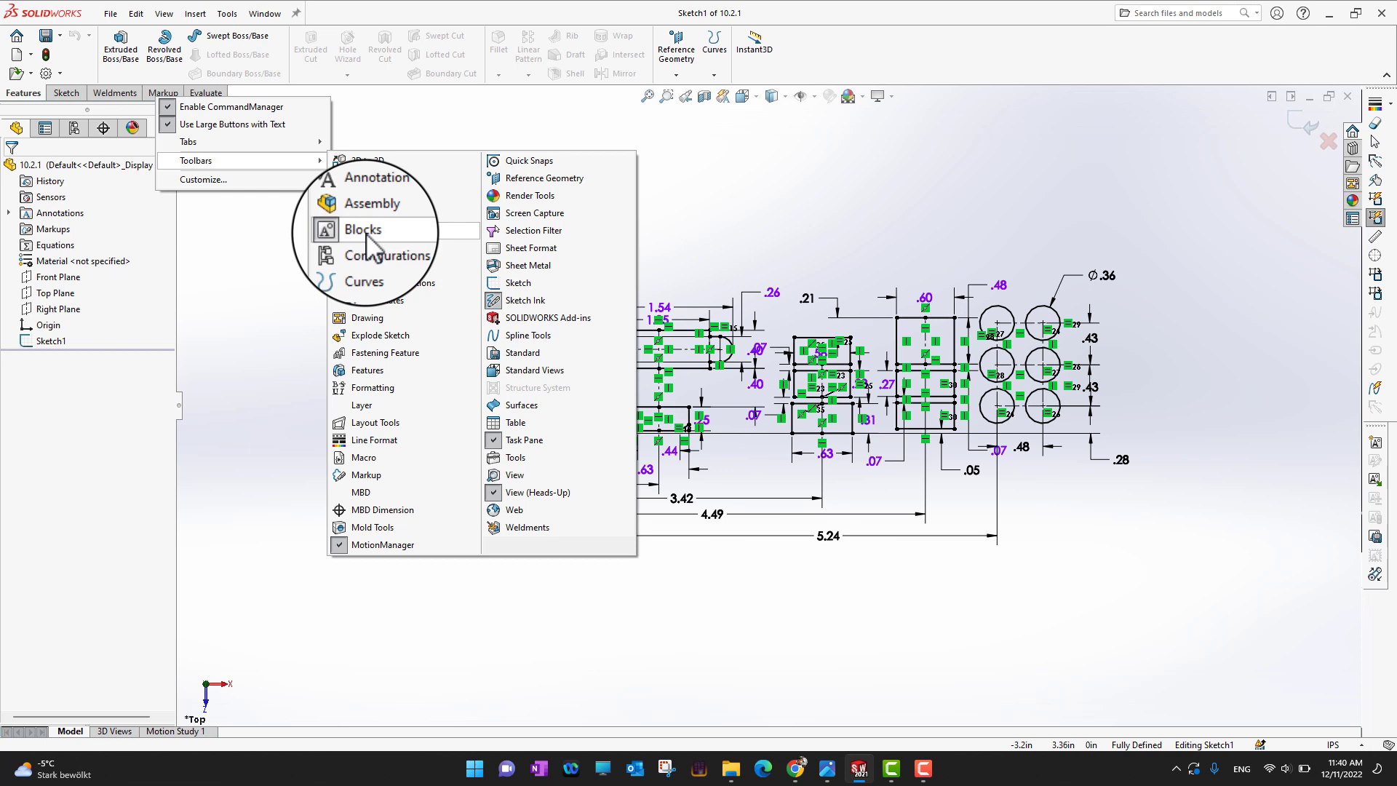
pyautogui.click(1017, 147)
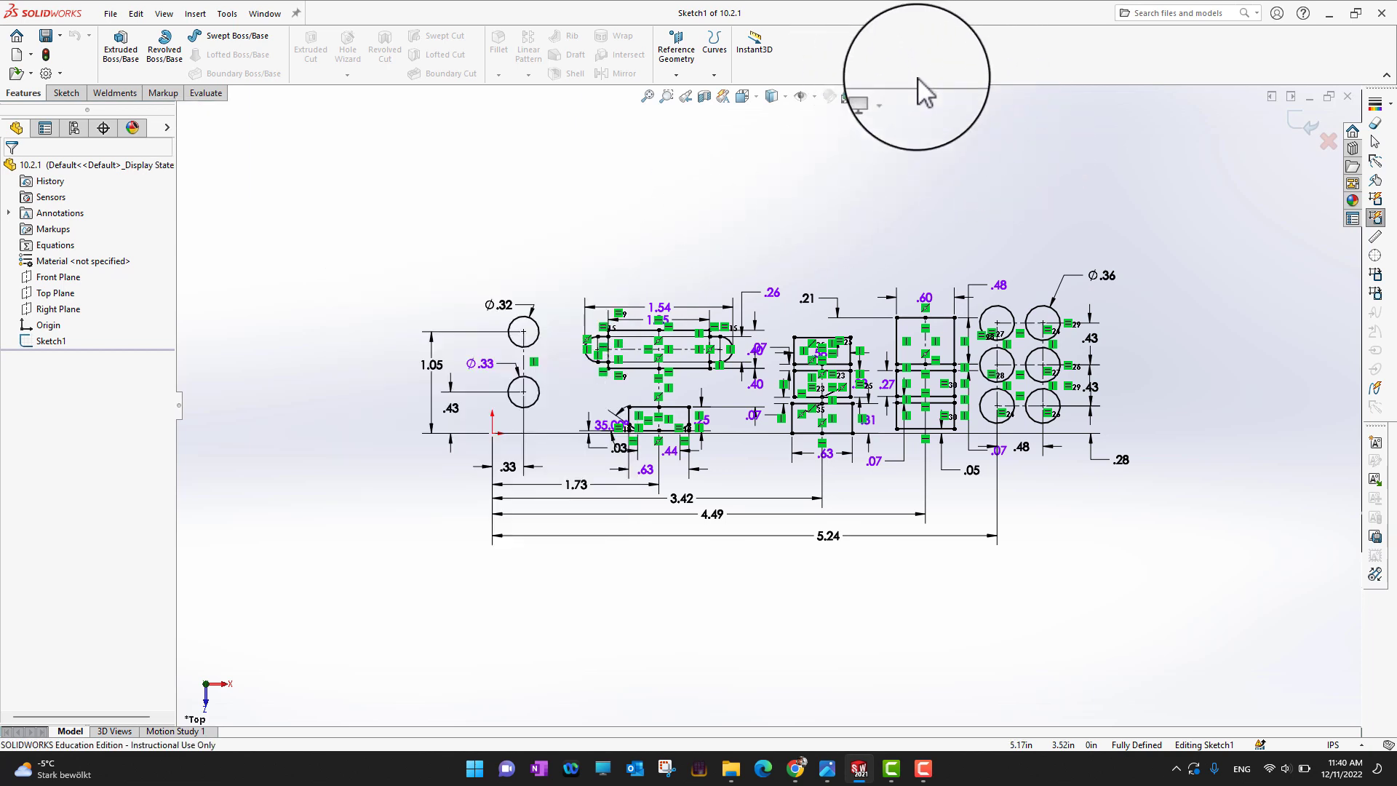
pyautogui.rightClick(945, 59)
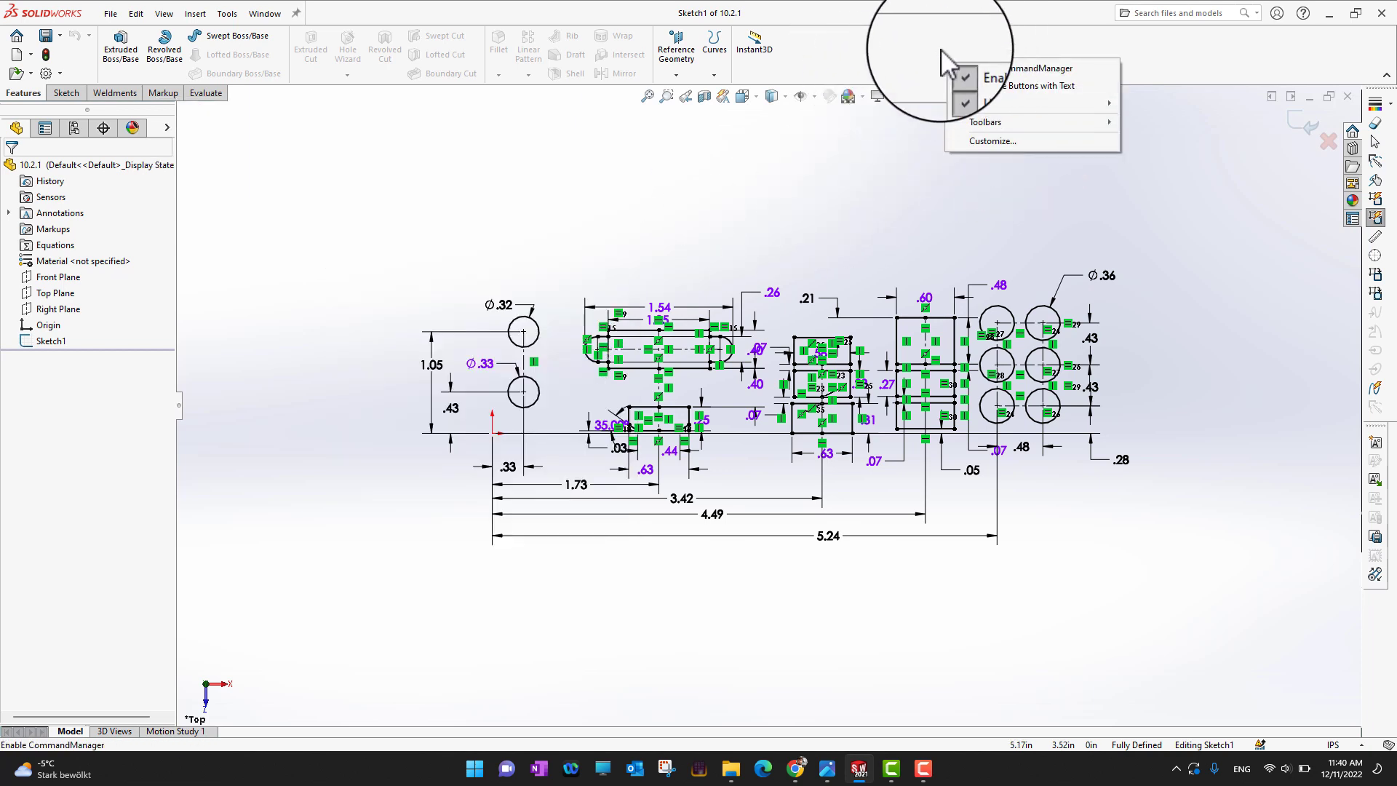
pyautogui.moveTo(987, 122)
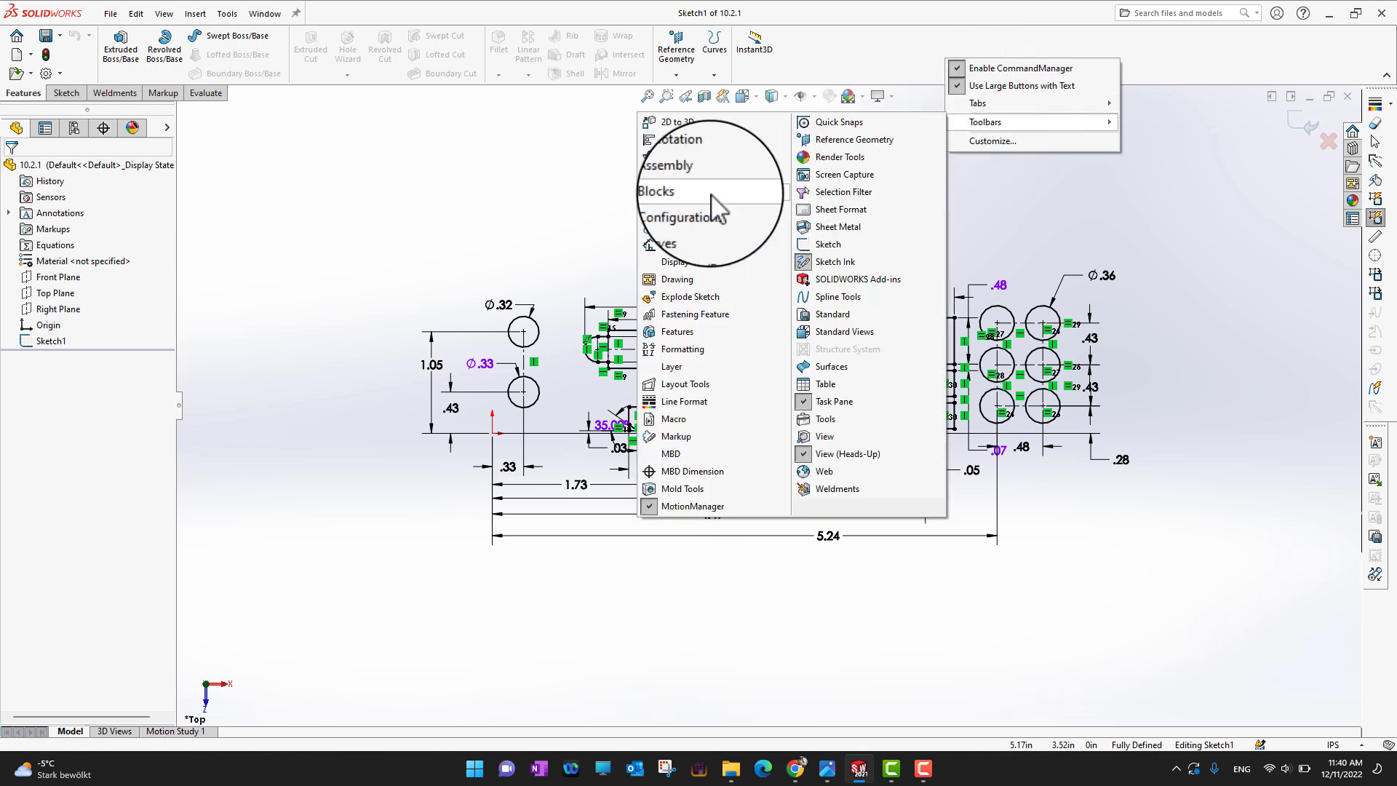
pyautogui.click(1158, 224)
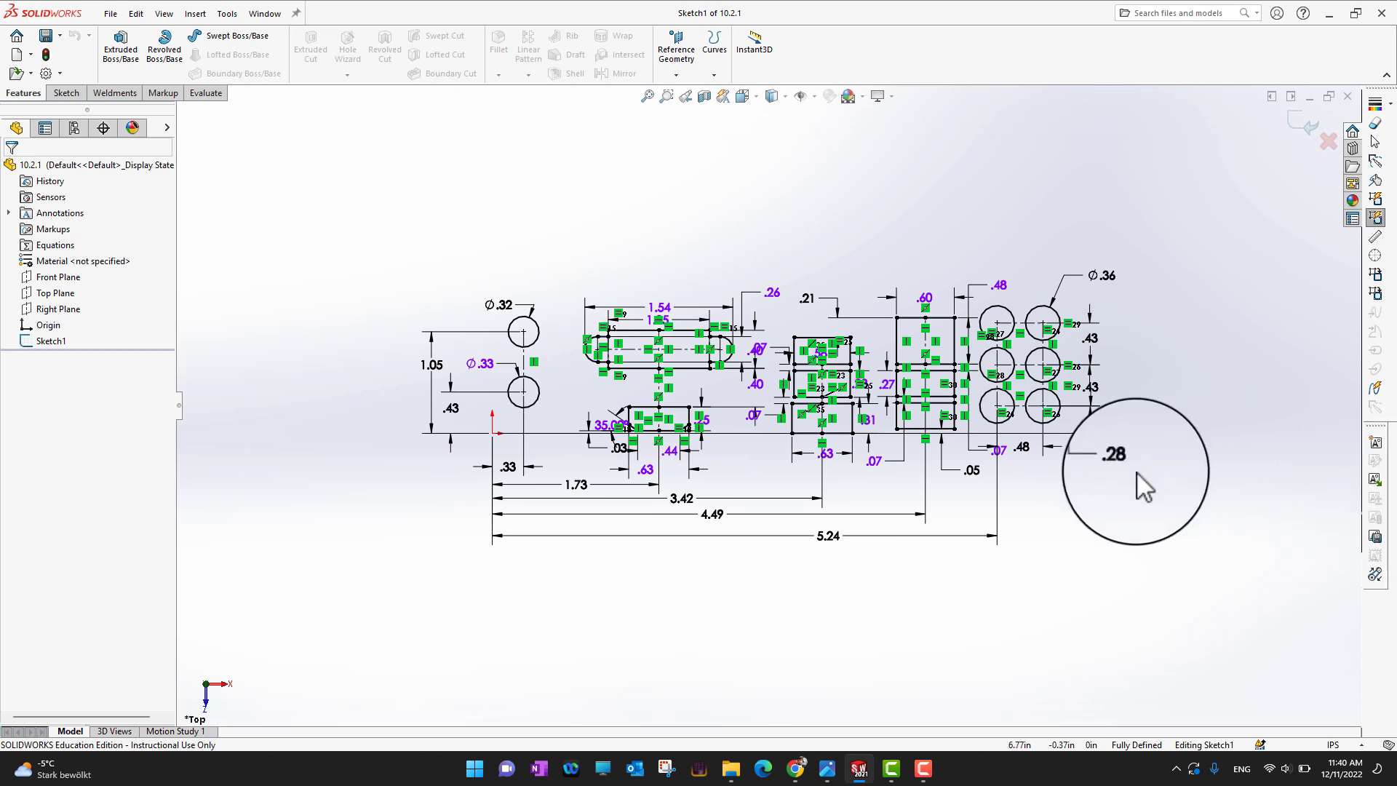
# - Select all the geometry in the sketch and start making a block from it
pyautogui.moveTo(336, 169)
pyautogui.mouseDown()
pyautogui.moveTo(711, 327)
pyautogui.moveTo(1153, 582)
pyautogui.moveTo(1246, 601)
pyautogui.mouseUp()
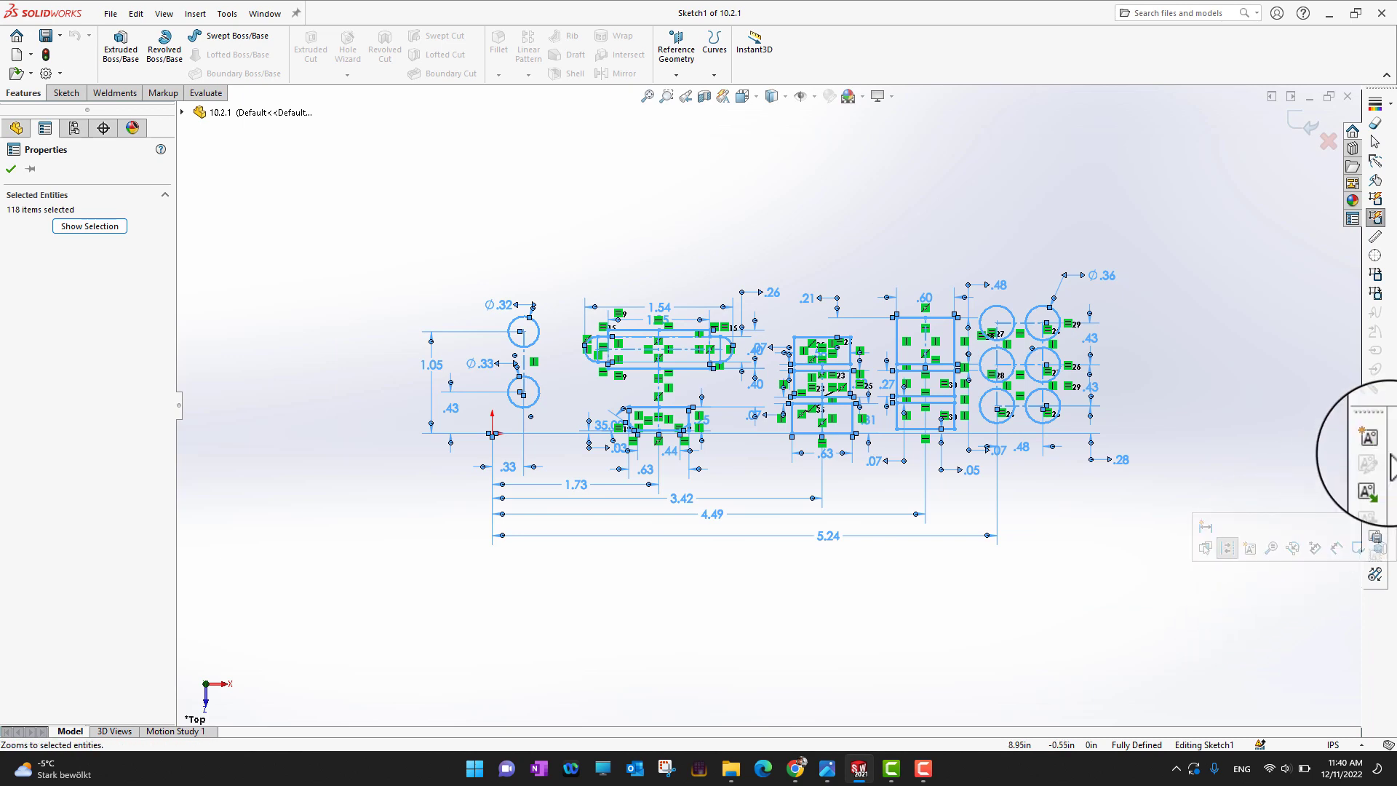
pyautogui.click(1380, 450)
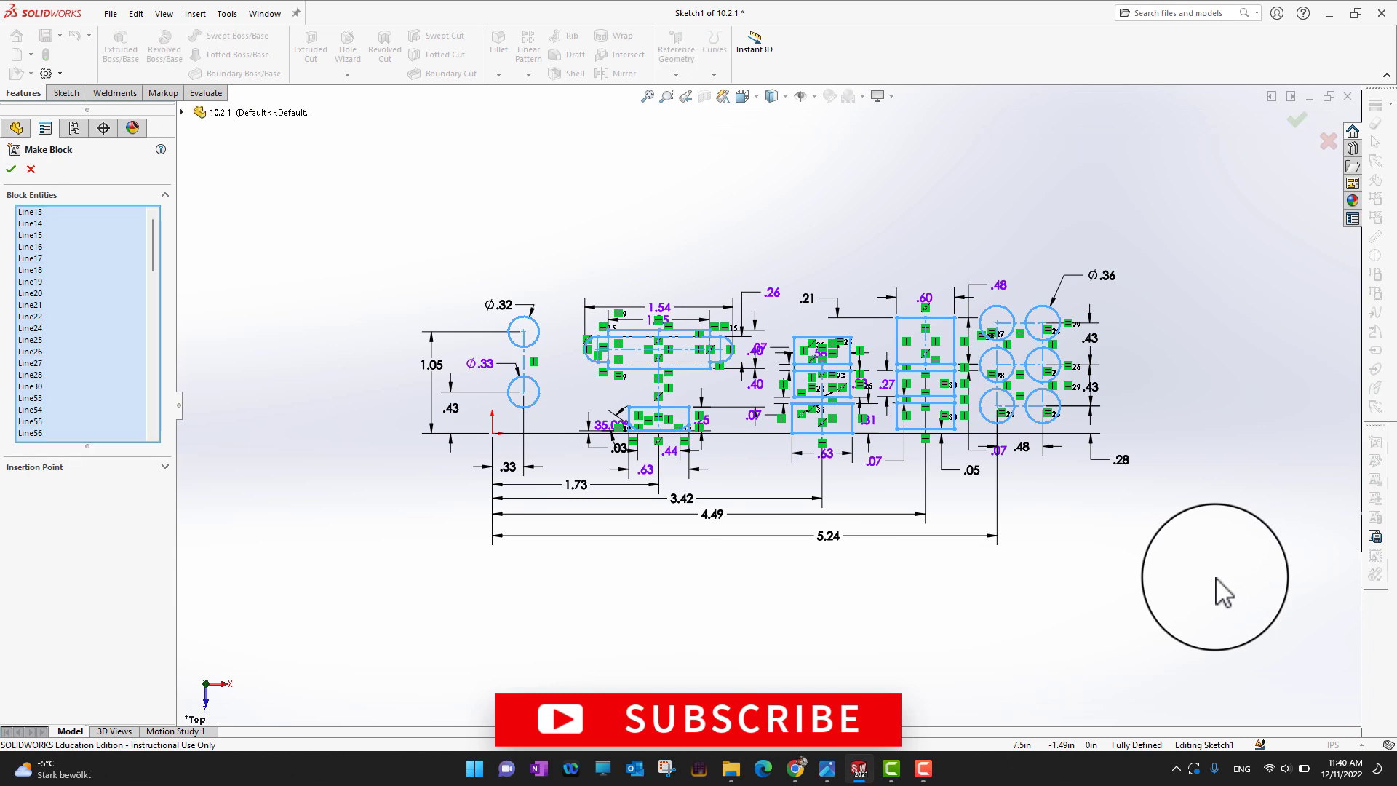
pyautogui.scroll(-12, 98, 343)
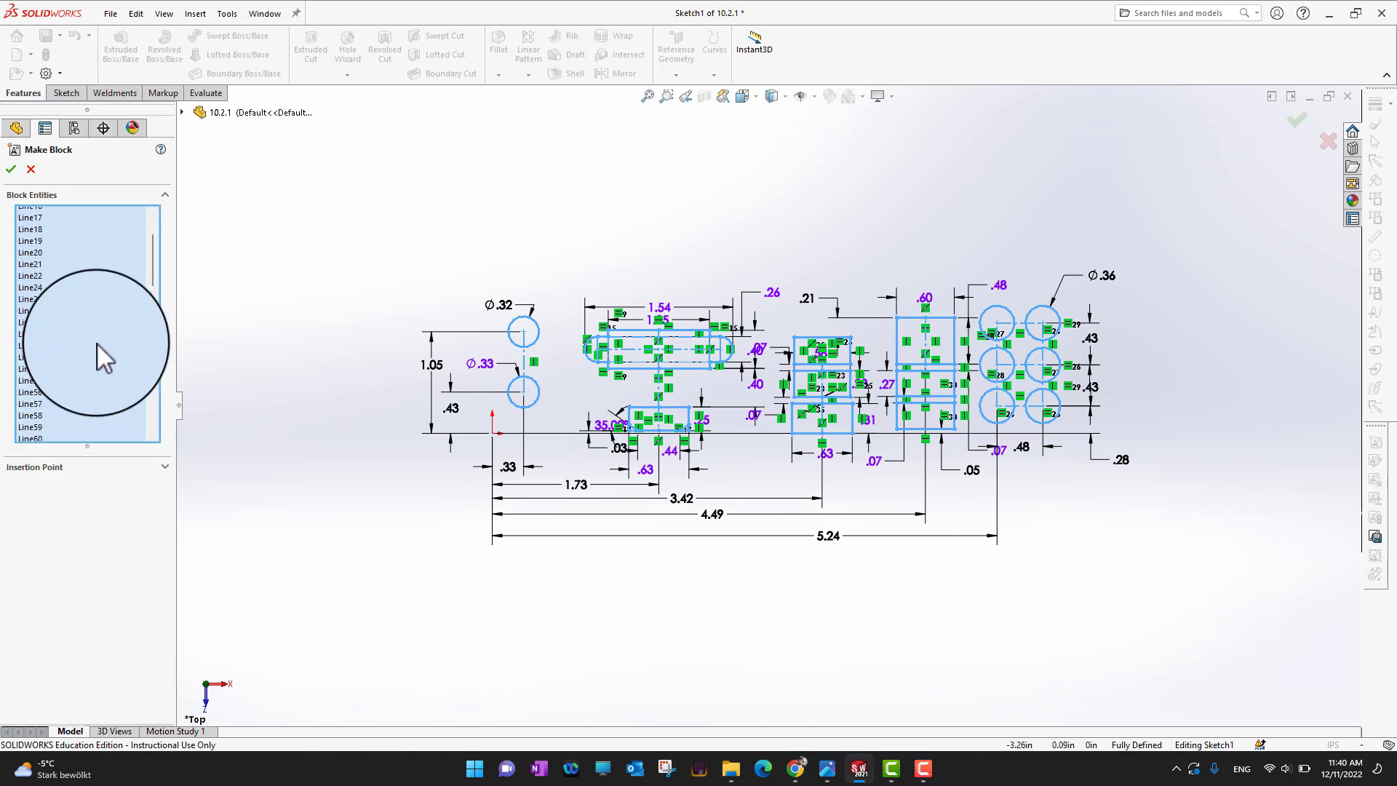
pyautogui.scroll(6, 85, 340)
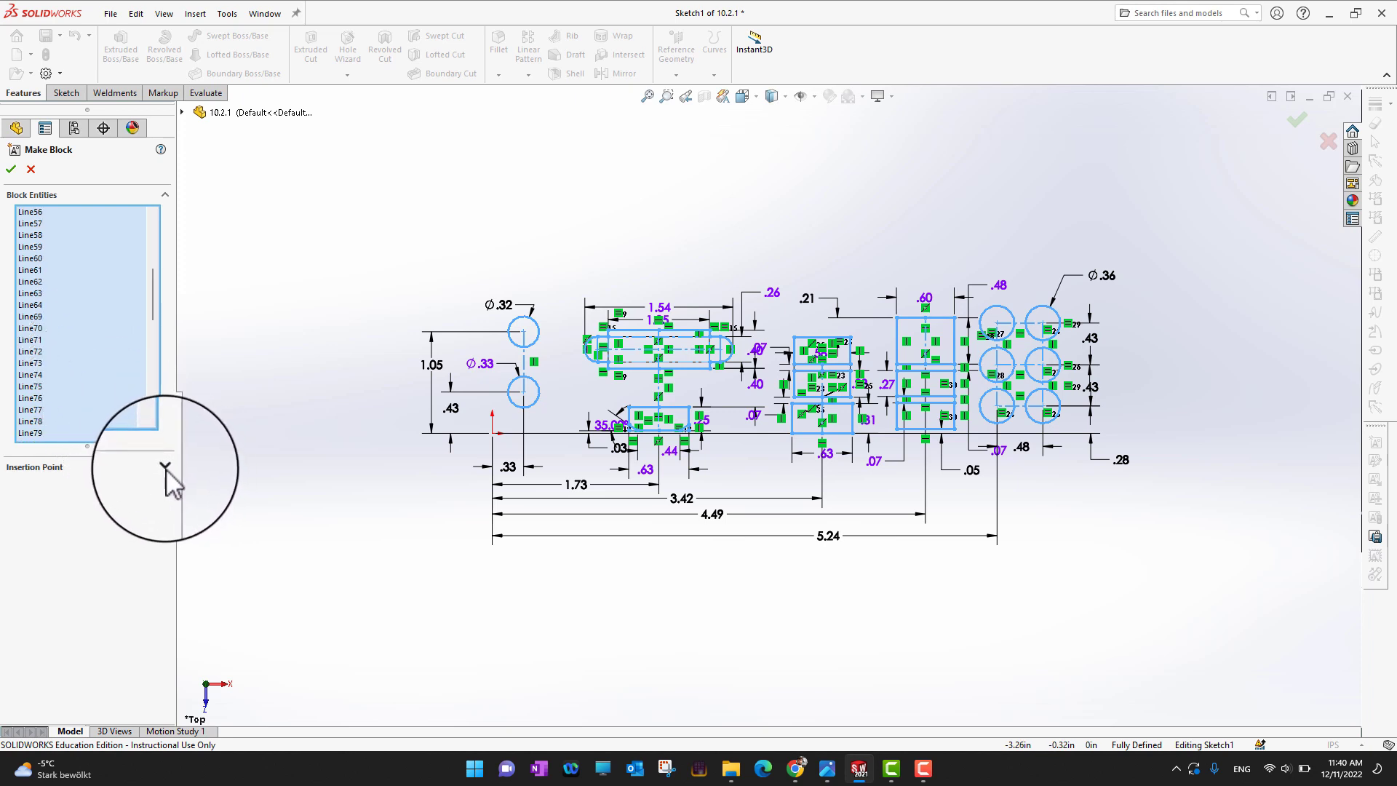
# - Place the block's insertion point at the centre of the upper 0.32 in circle and create the block
pyautogui.click(165, 465)
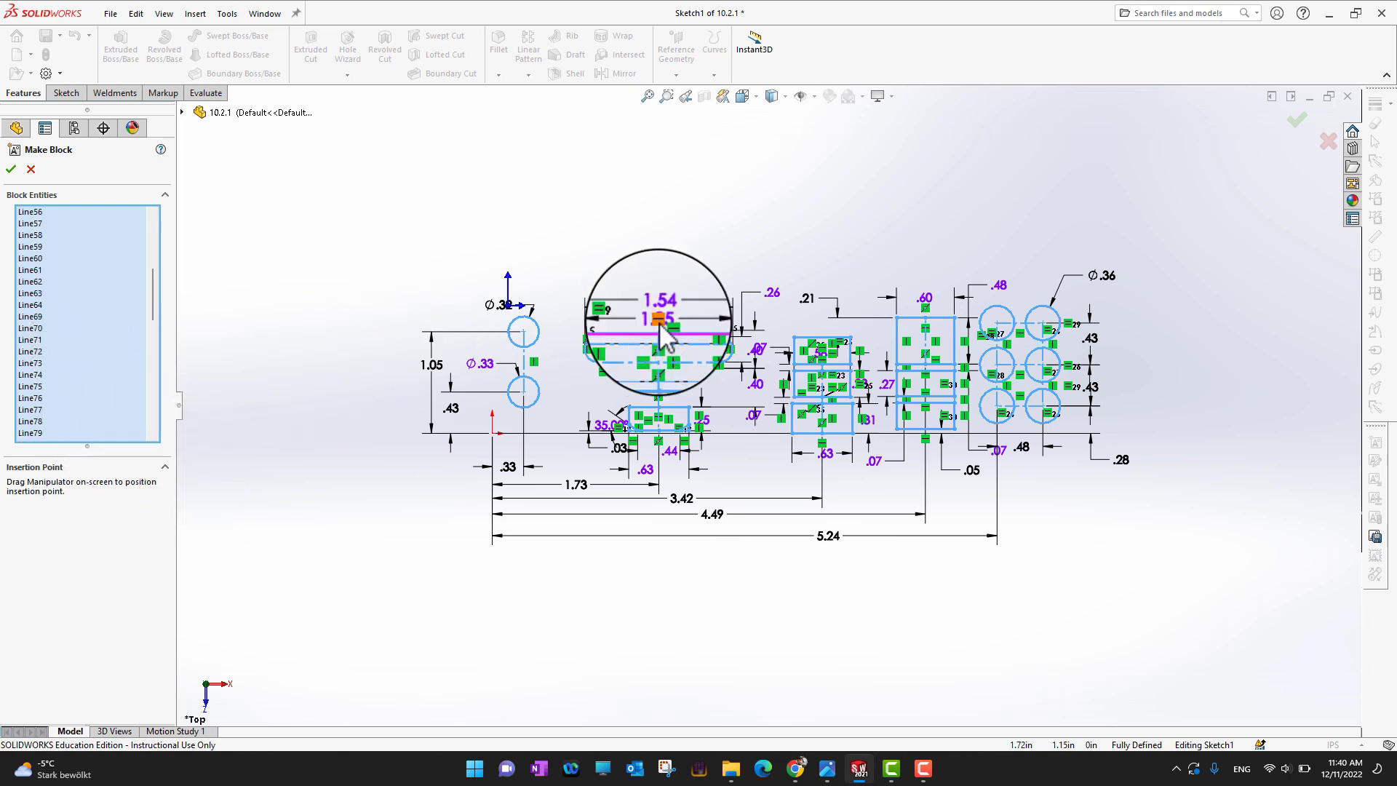
pyautogui.scroll(-2, 542, 336)
pyautogui.scroll(-2, 542, 336)
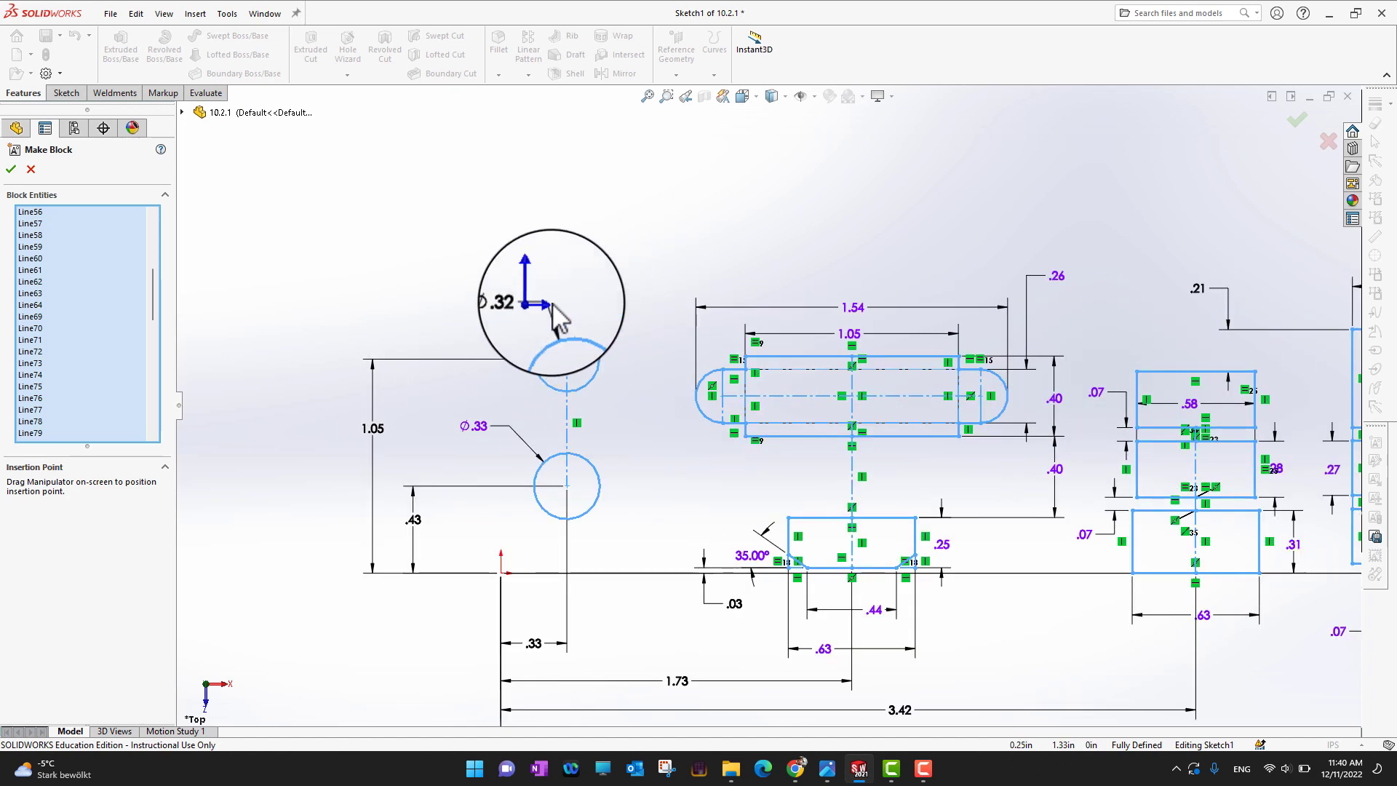
pyautogui.moveTo(535, 306); pyautogui.dragTo(572, 362)
pyautogui.scroll(4, 583, 302)
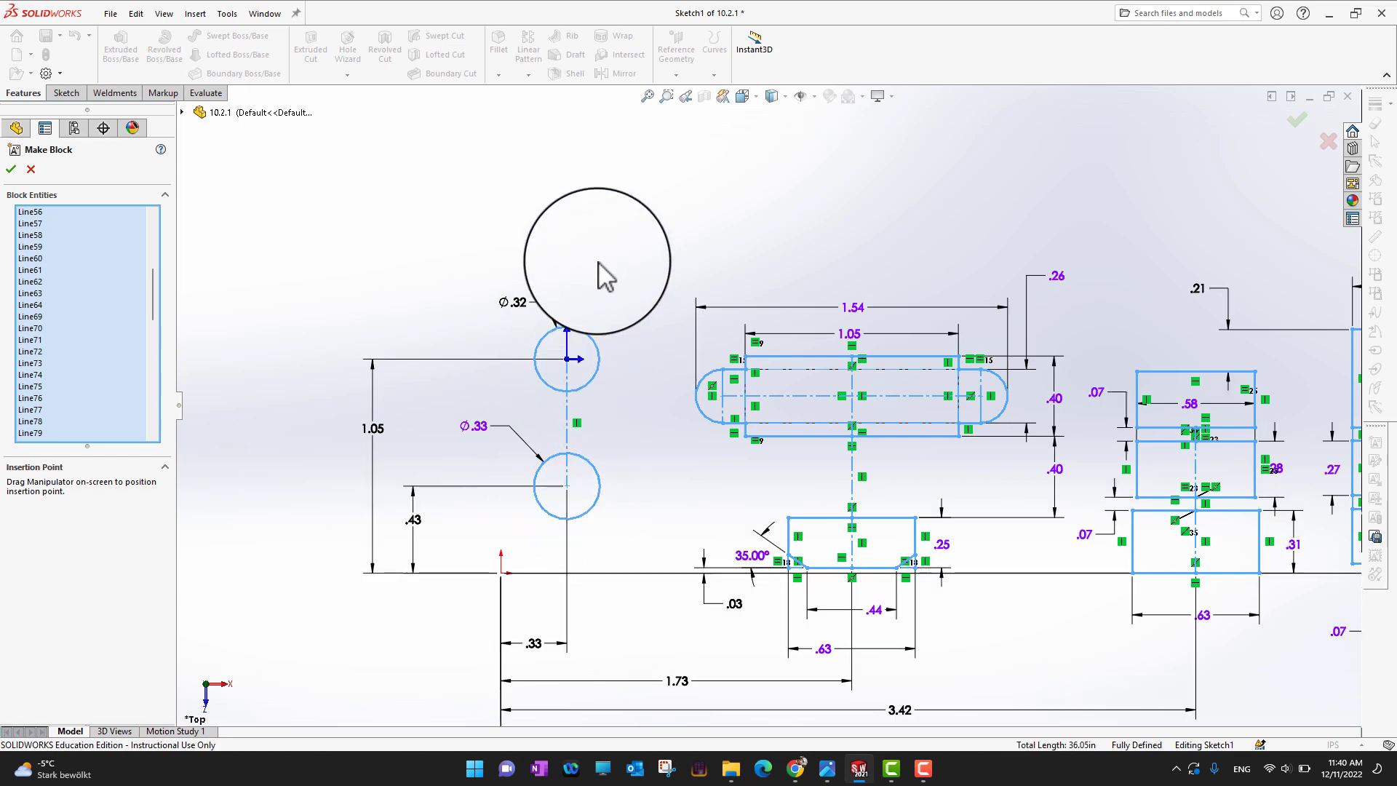
pyautogui.click(10, 169)
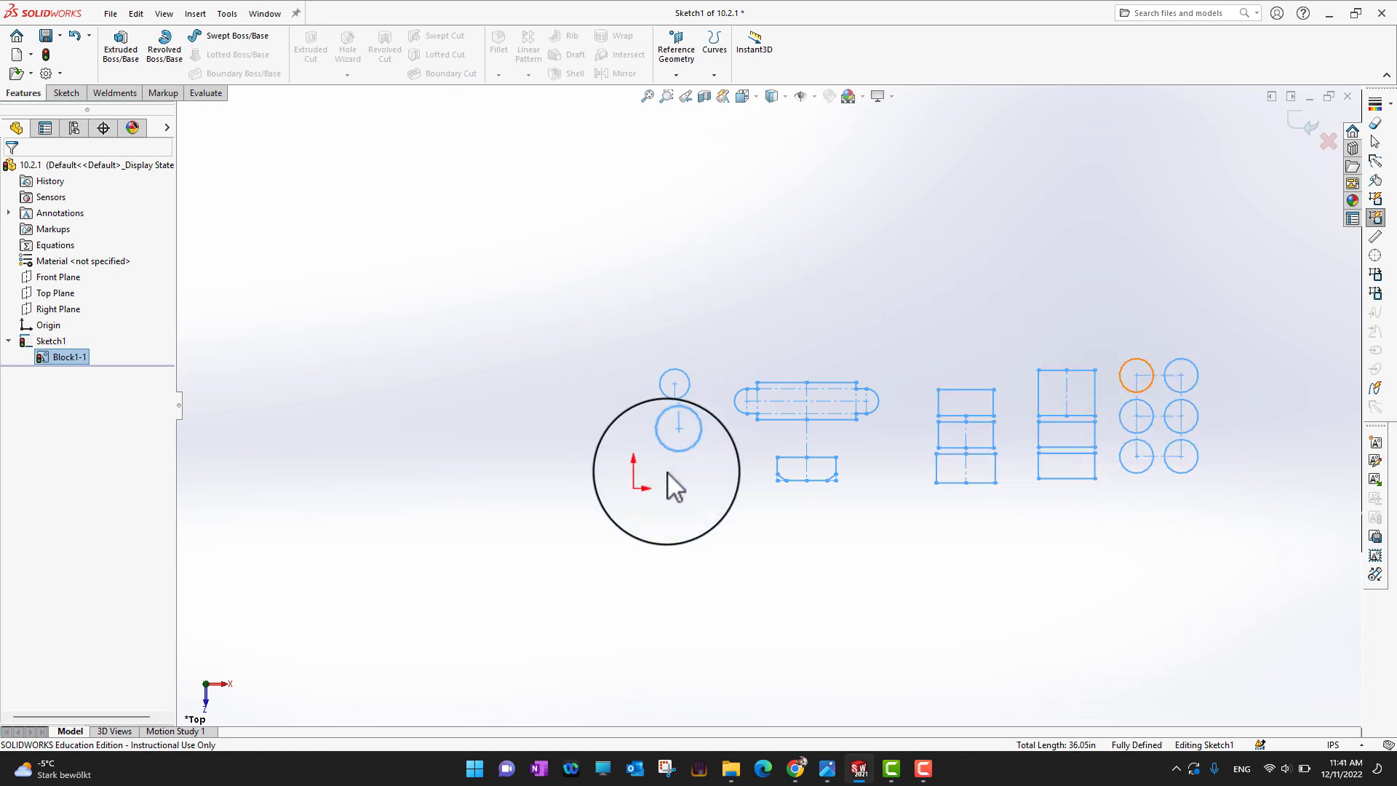
pyautogui.press('f')
pyautogui.click(455, 609)
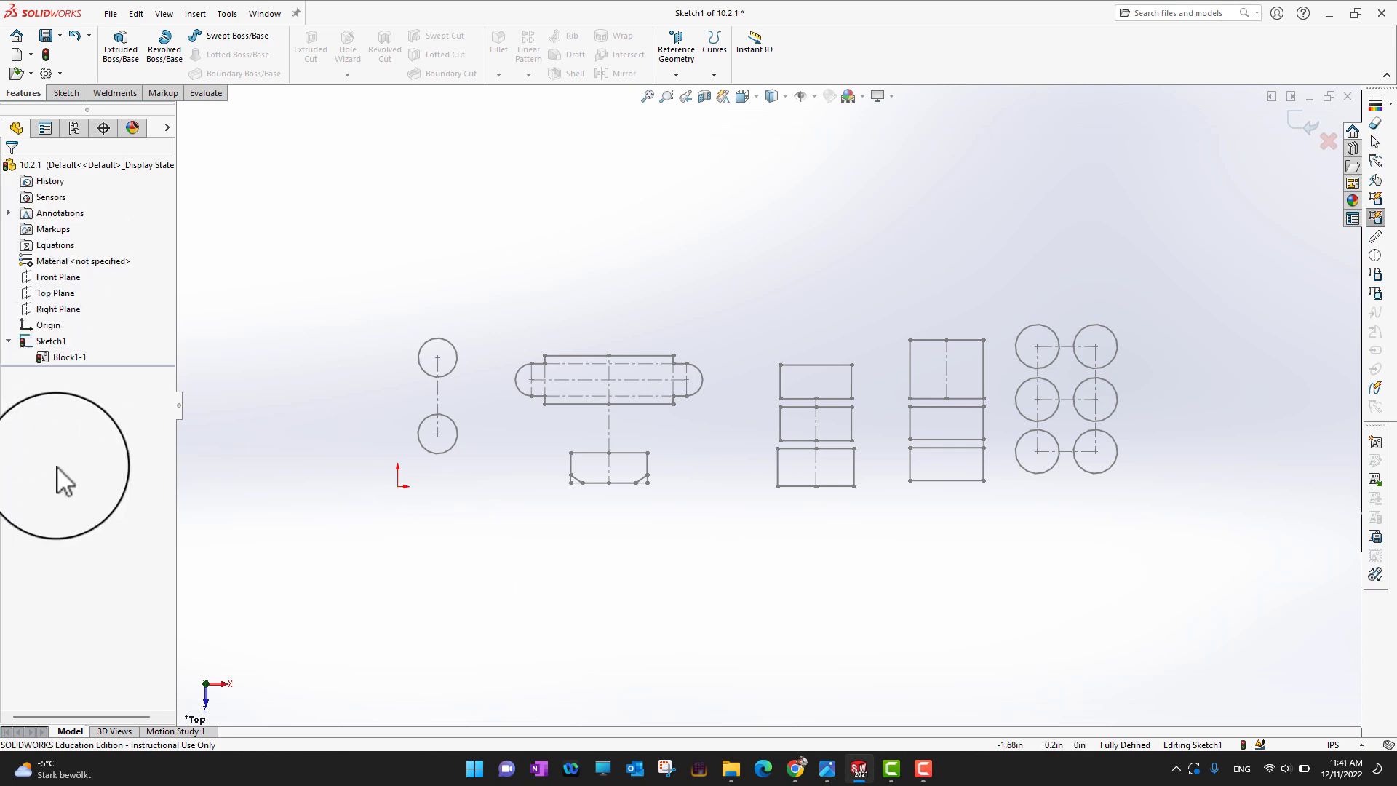
# - Save the new block as Block1 in SOLIDWORKS Blocks format in the Desktop folder Exercise Files > Ch 10 > 10.2
pyautogui.rightClick(67, 361)
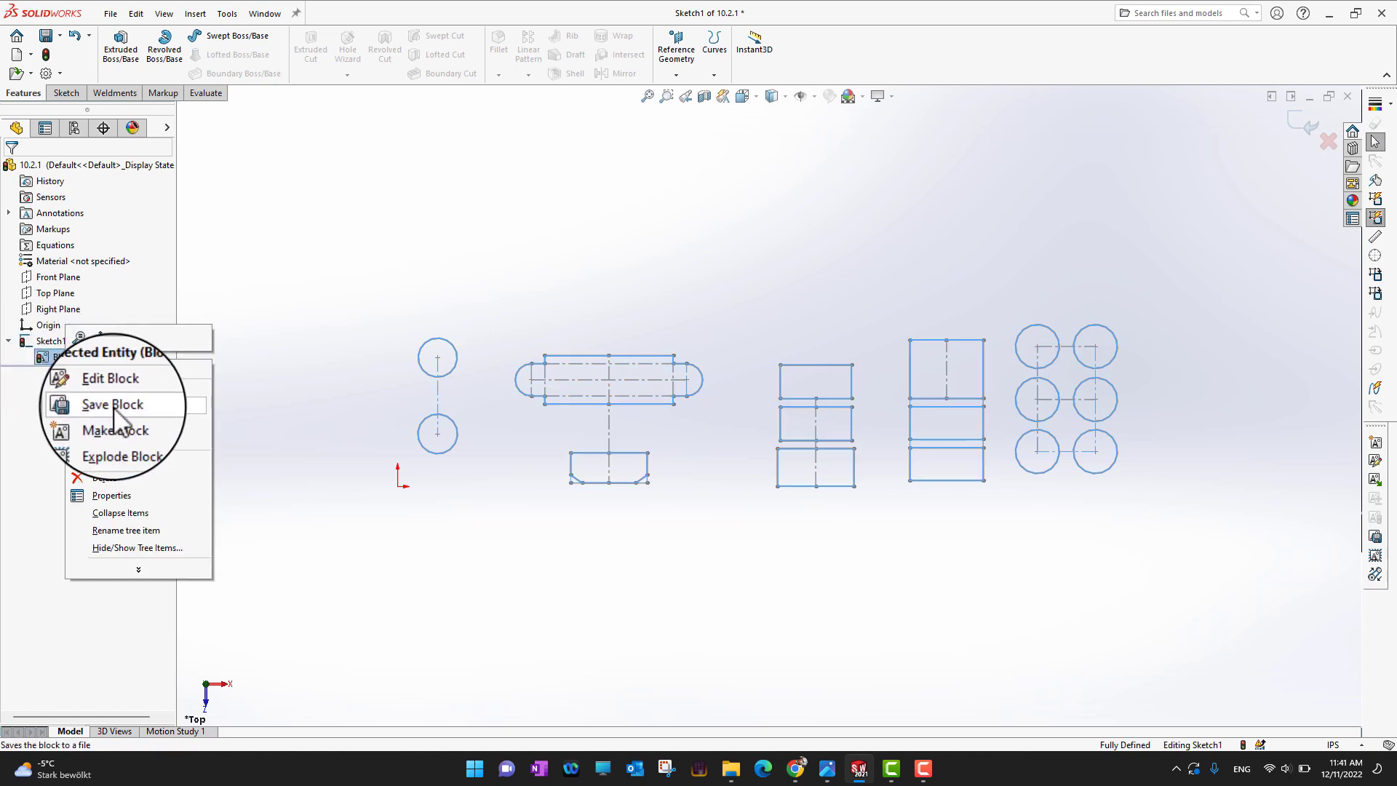
pyautogui.click(113, 405)
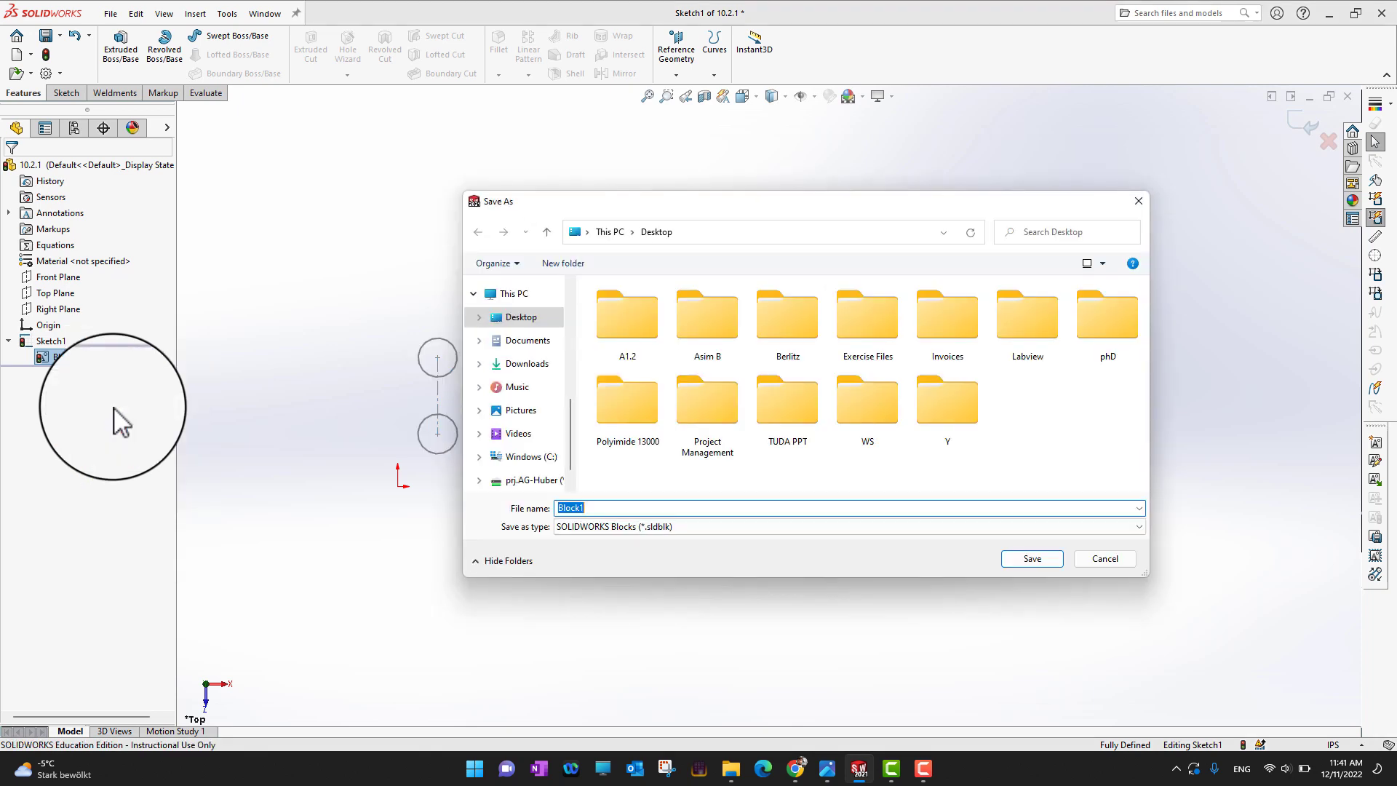
pyautogui.doubleClick(871, 342)
pyautogui.scroll(-3, 698, 407)
pyautogui.scroll(3, 654, 448)
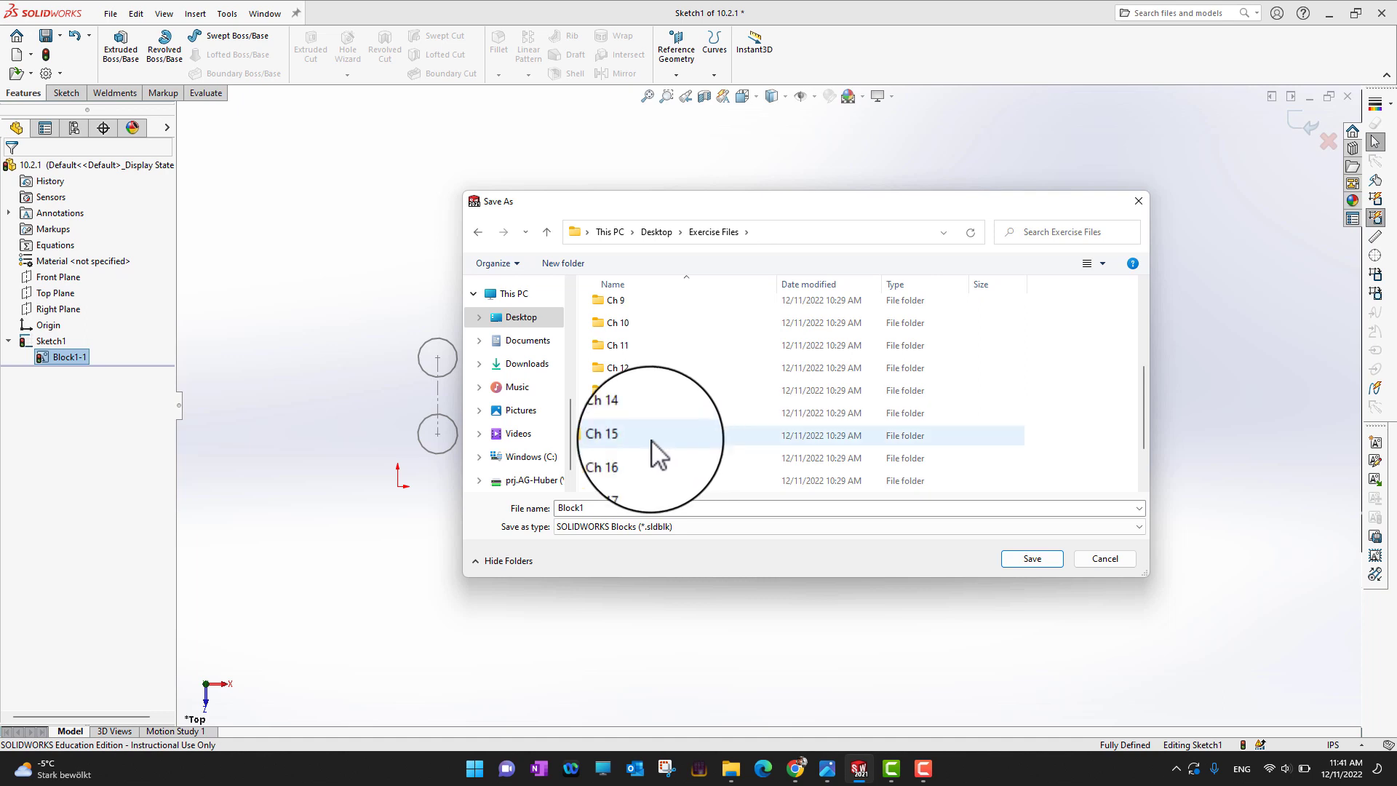
pyautogui.scroll(-3, 659, 437)
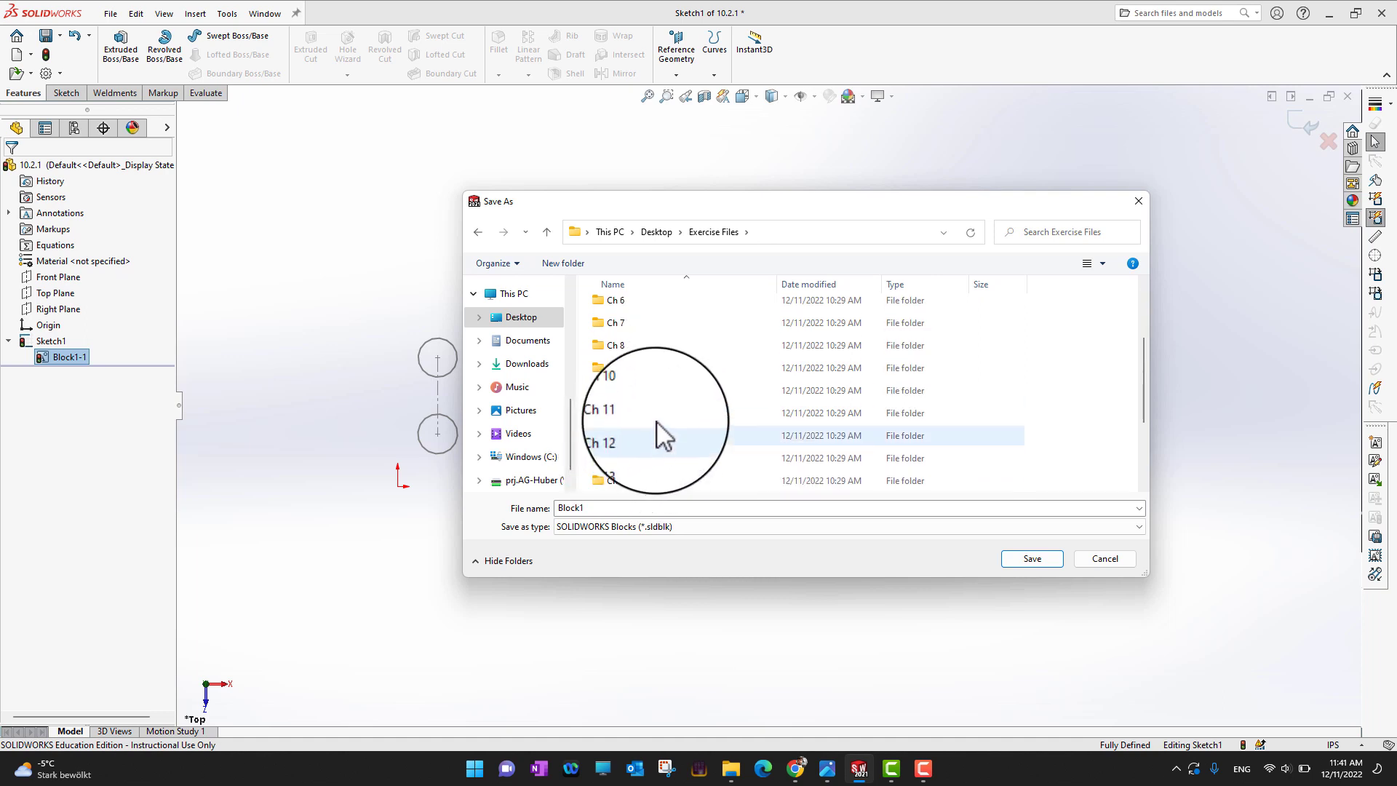
pyautogui.doubleClick(658, 400)
pyautogui.click(644, 333)
pyautogui.doubleClick(644, 331)
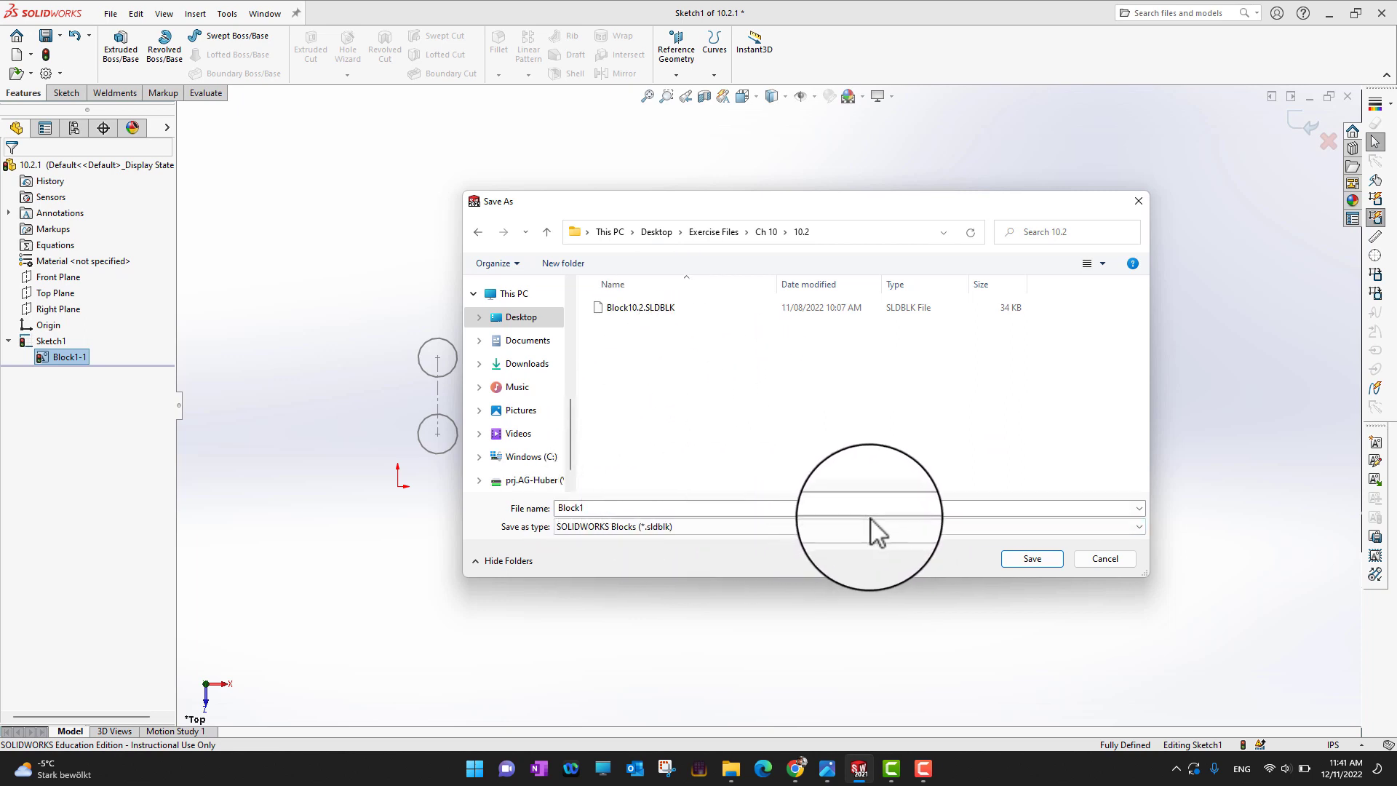
pyautogui.click(1037, 558)
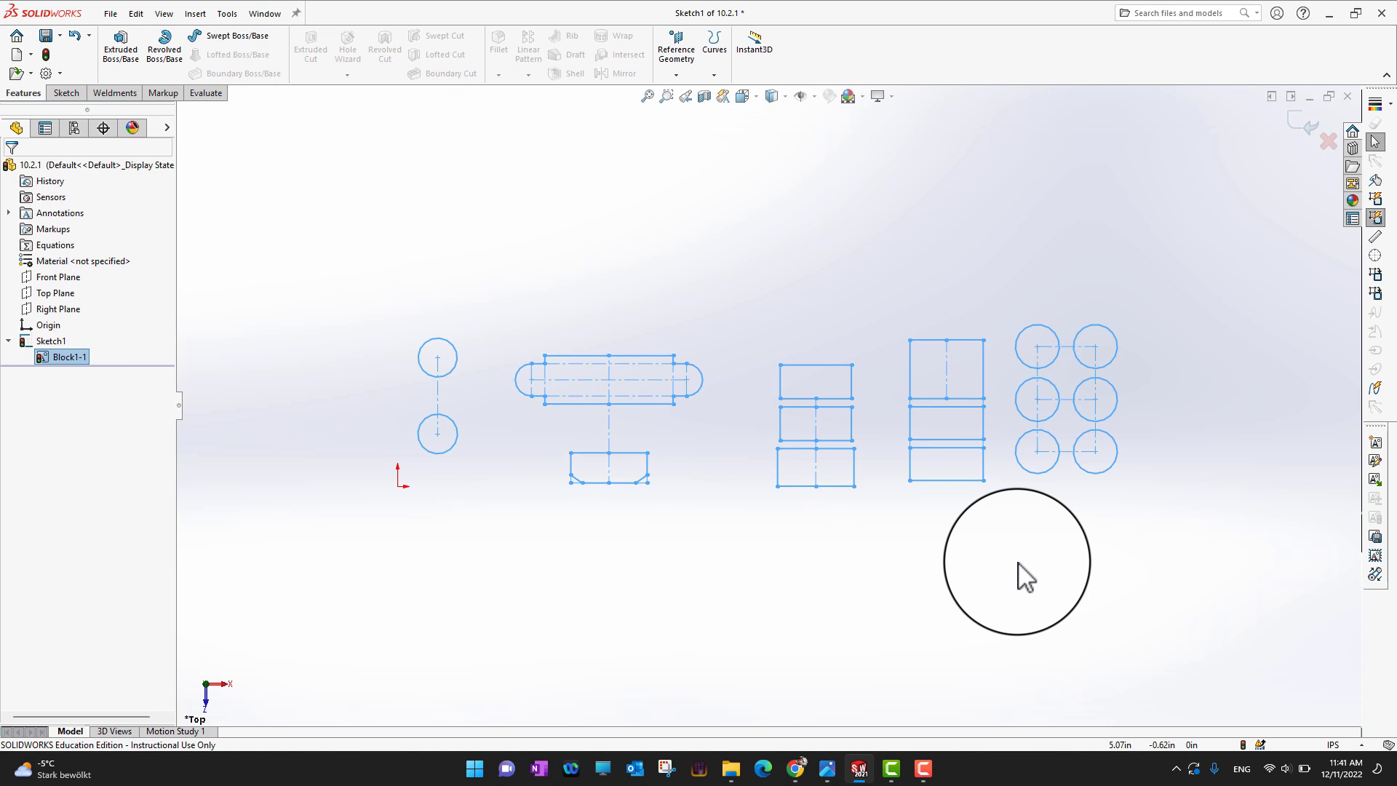
# - Switch to the open part 10.2.2 and start a sketch on the plate's large top face
pyautogui.click(265, 13)
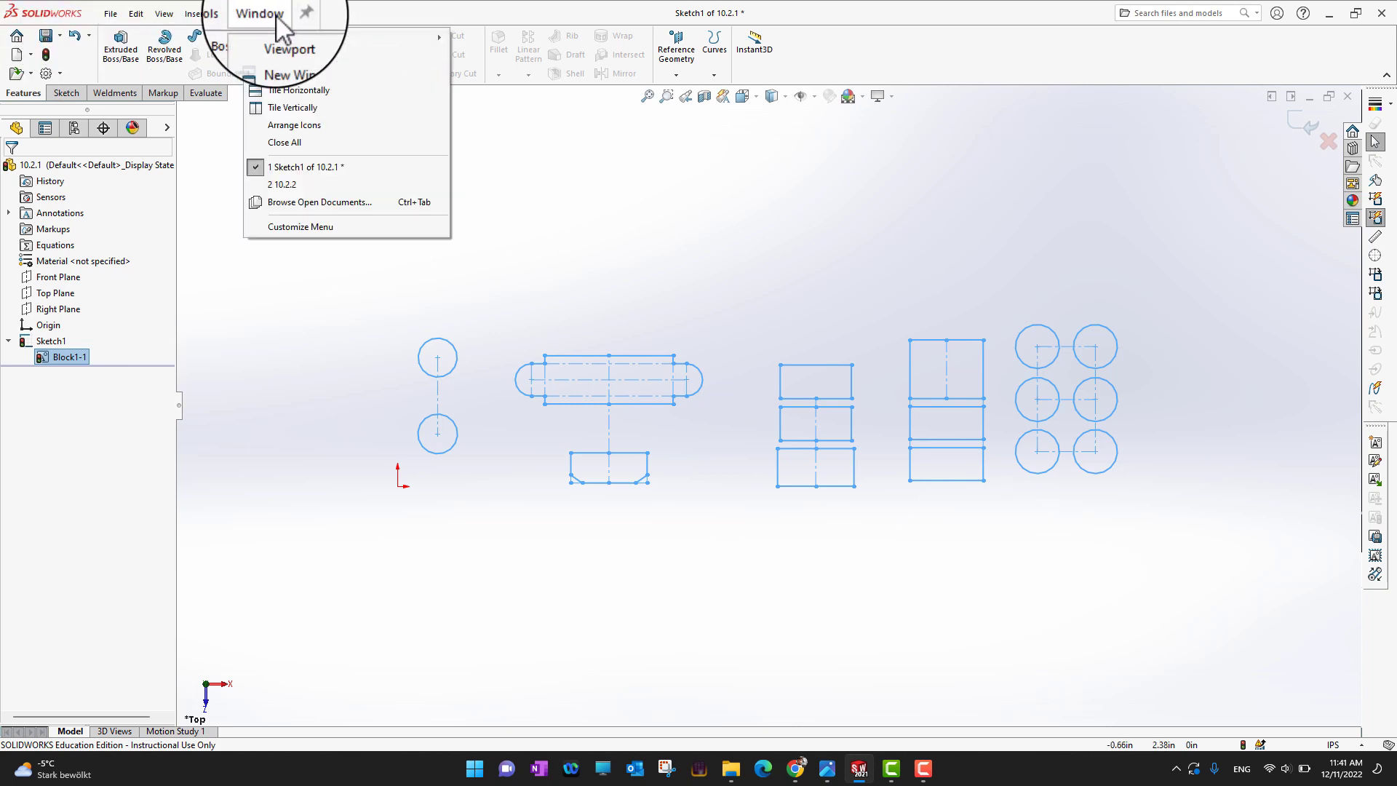
pyautogui.click(298, 184)
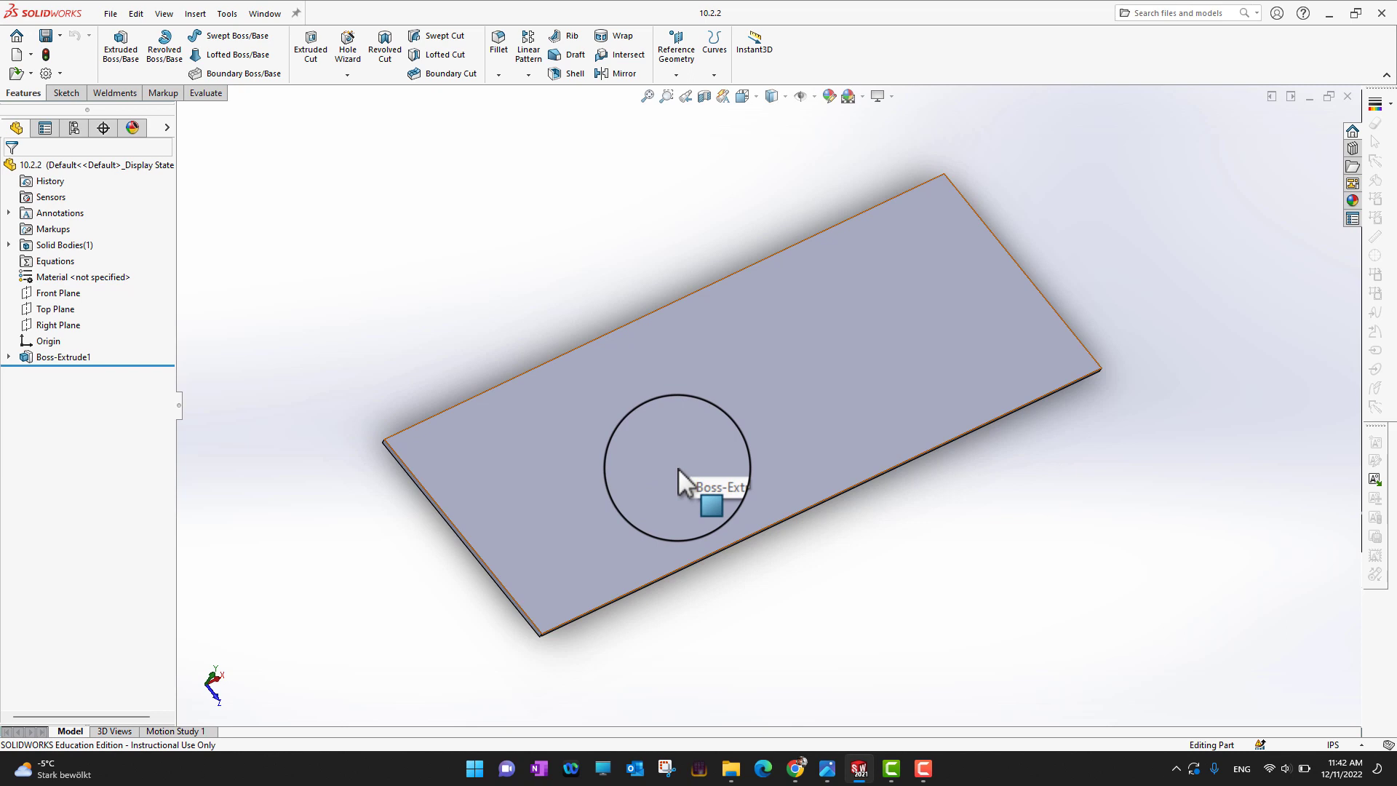
pyautogui.click(678, 467)
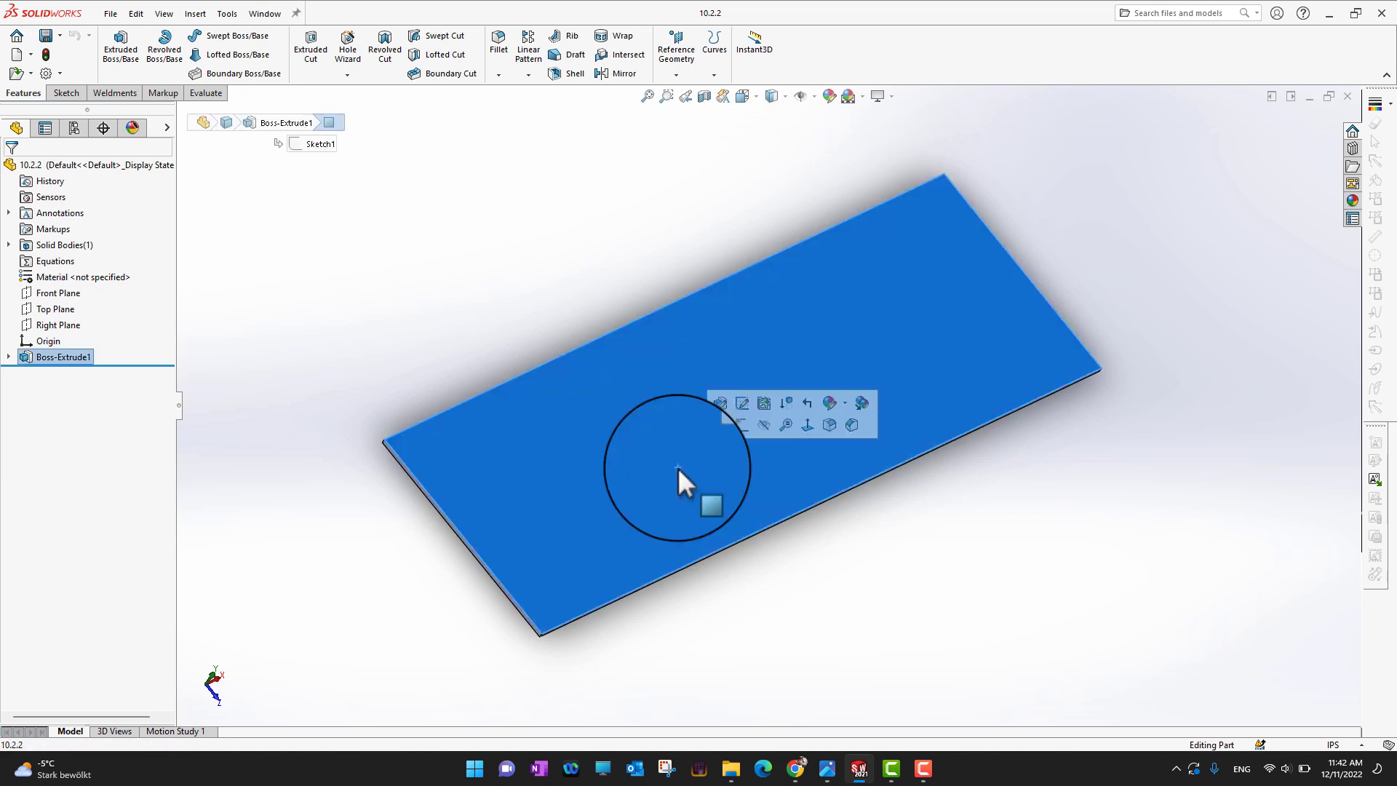
pyautogui.click(741, 431)
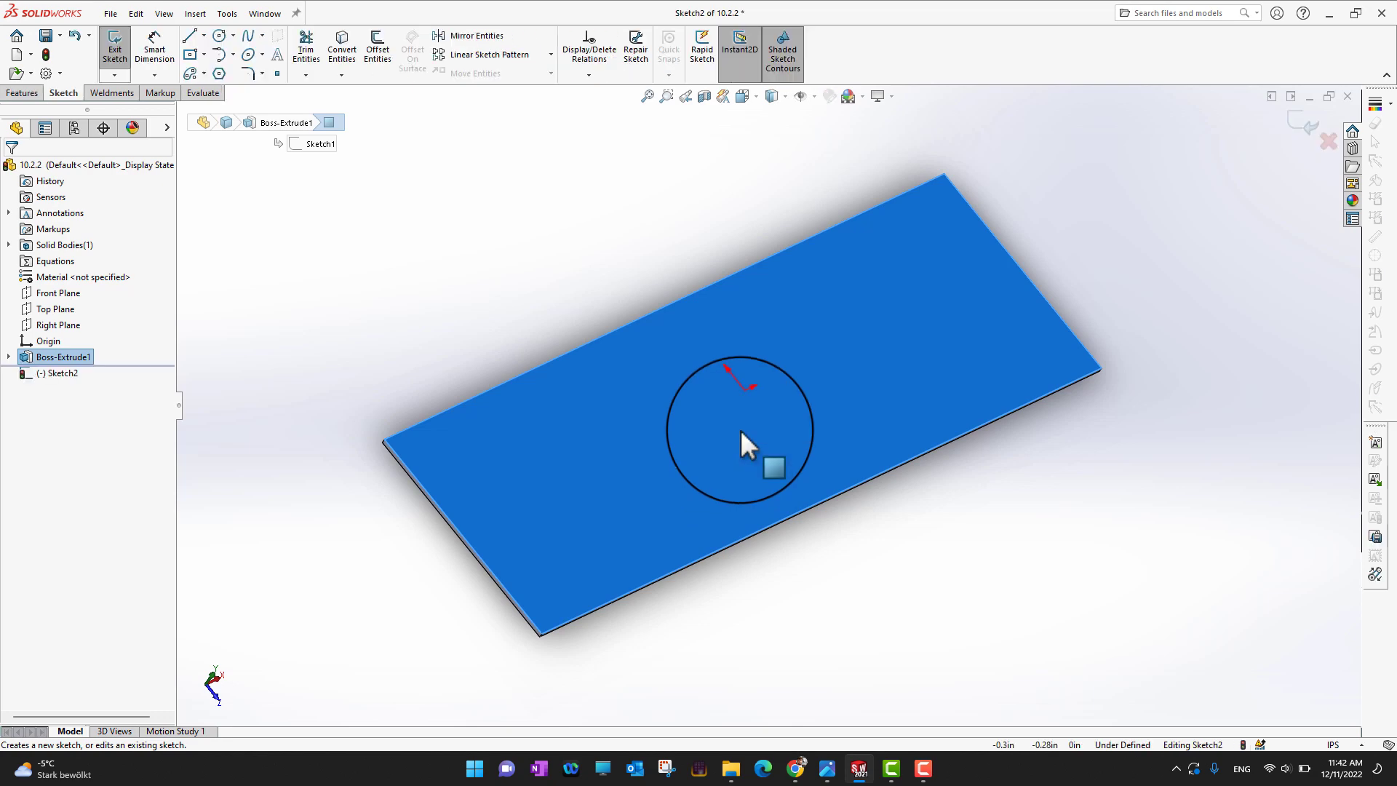
pyautogui.press('space')
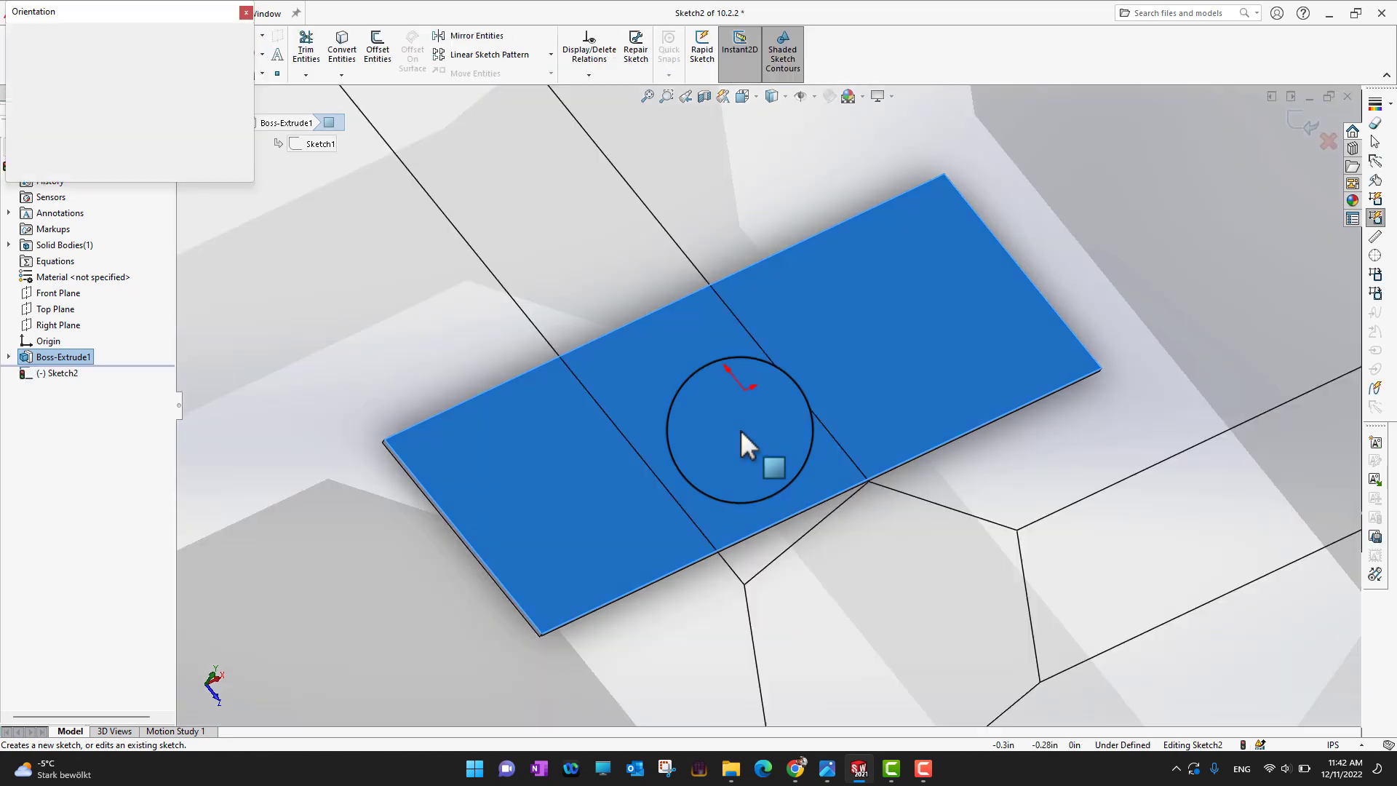
pyautogui.click(586, 375)
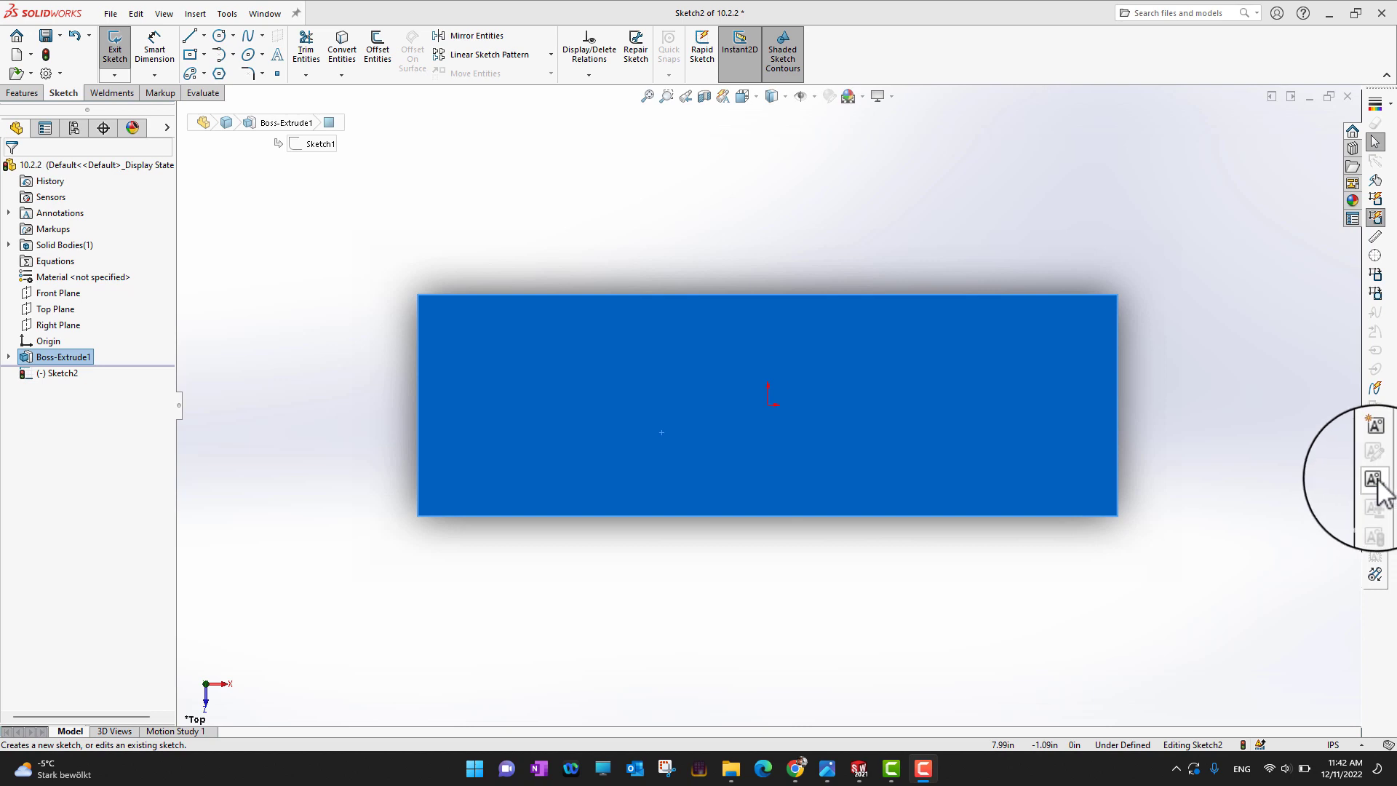
# - Insert Block1.SLDBLK from the Desktop folder Exercise Files > Ch 10 > 10.2 and place one instance within the plate's face
pyautogui.click(1375, 482)
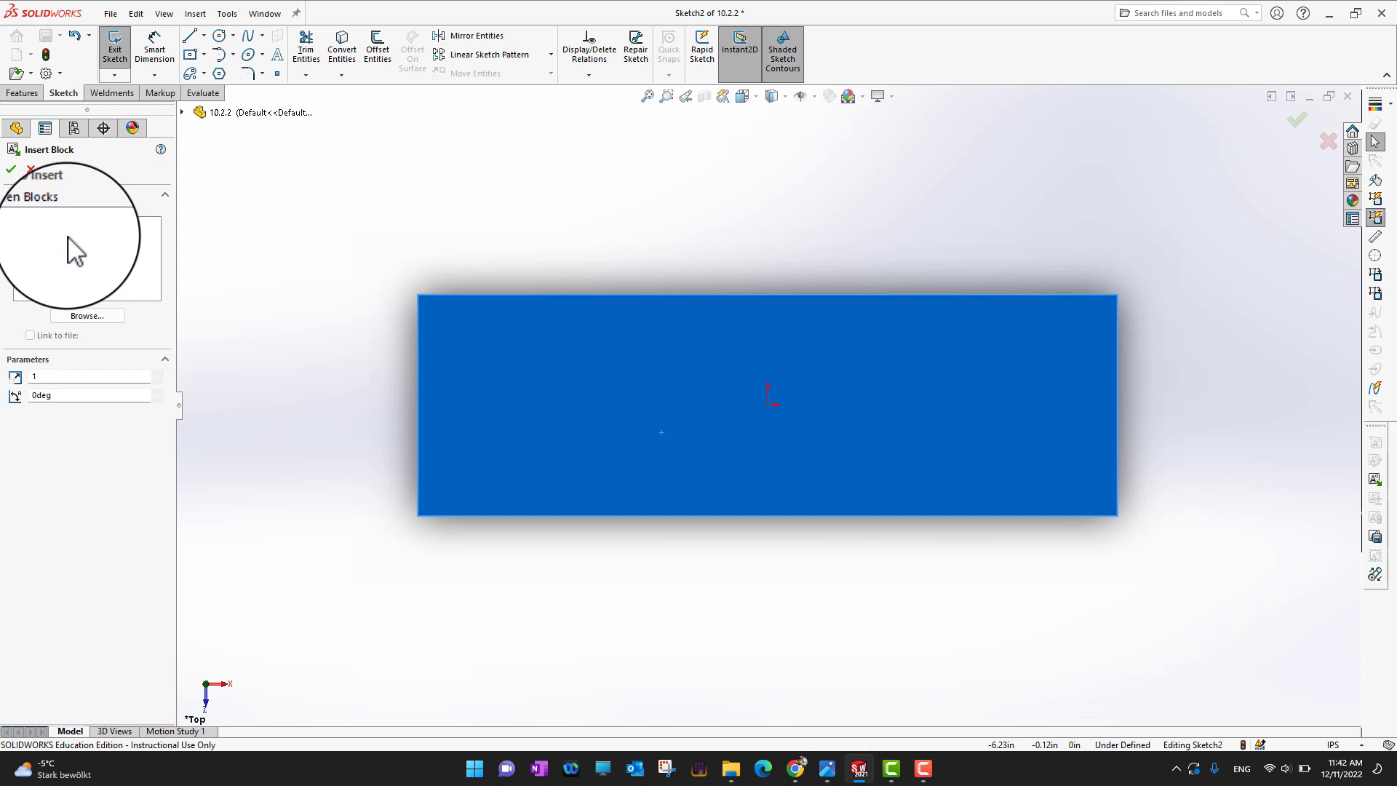
pyautogui.click(87, 318)
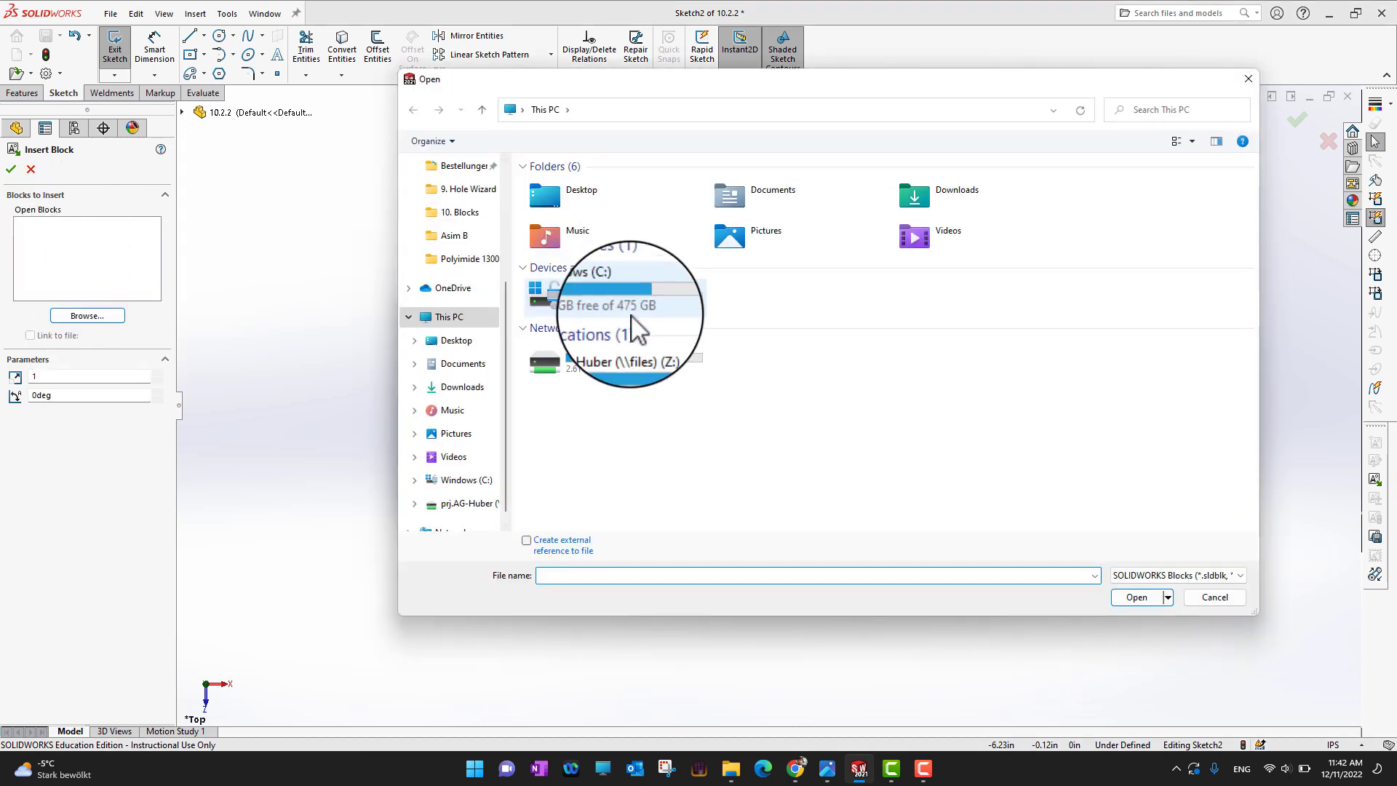
pyautogui.scroll(4, 473, 233)
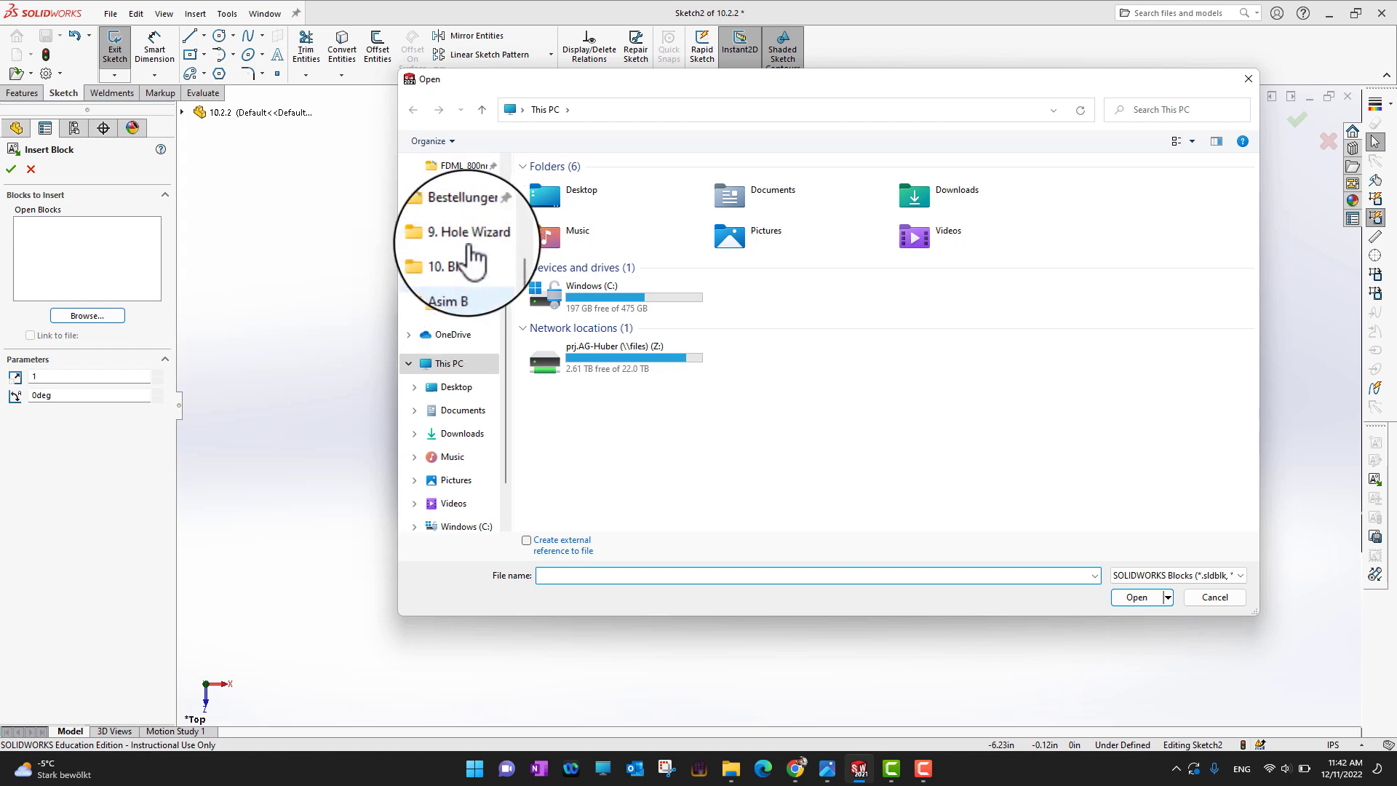
pyautogui.scroll(2, 469, 212)
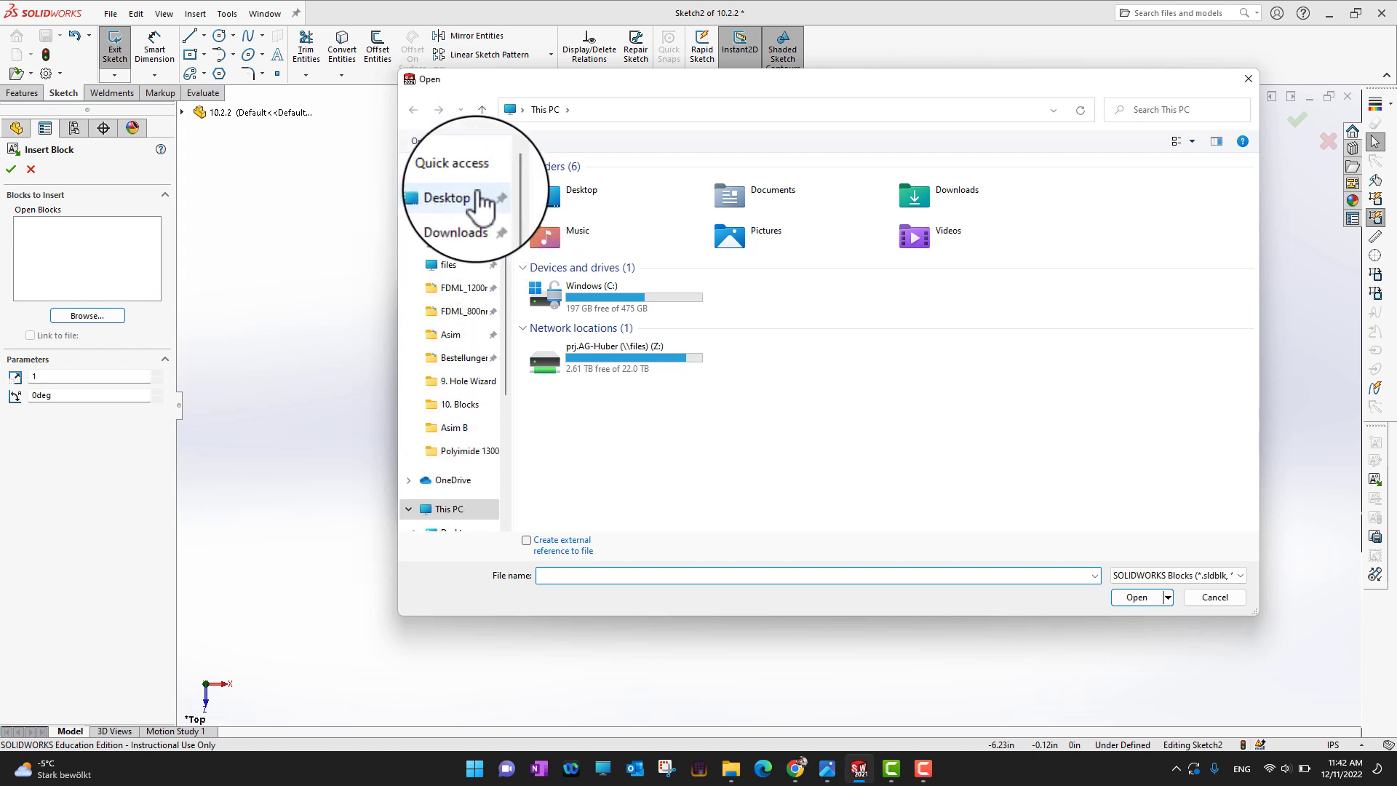
pyautogui.click(462, 195)
pyautogui.doubleClick(788, 192)
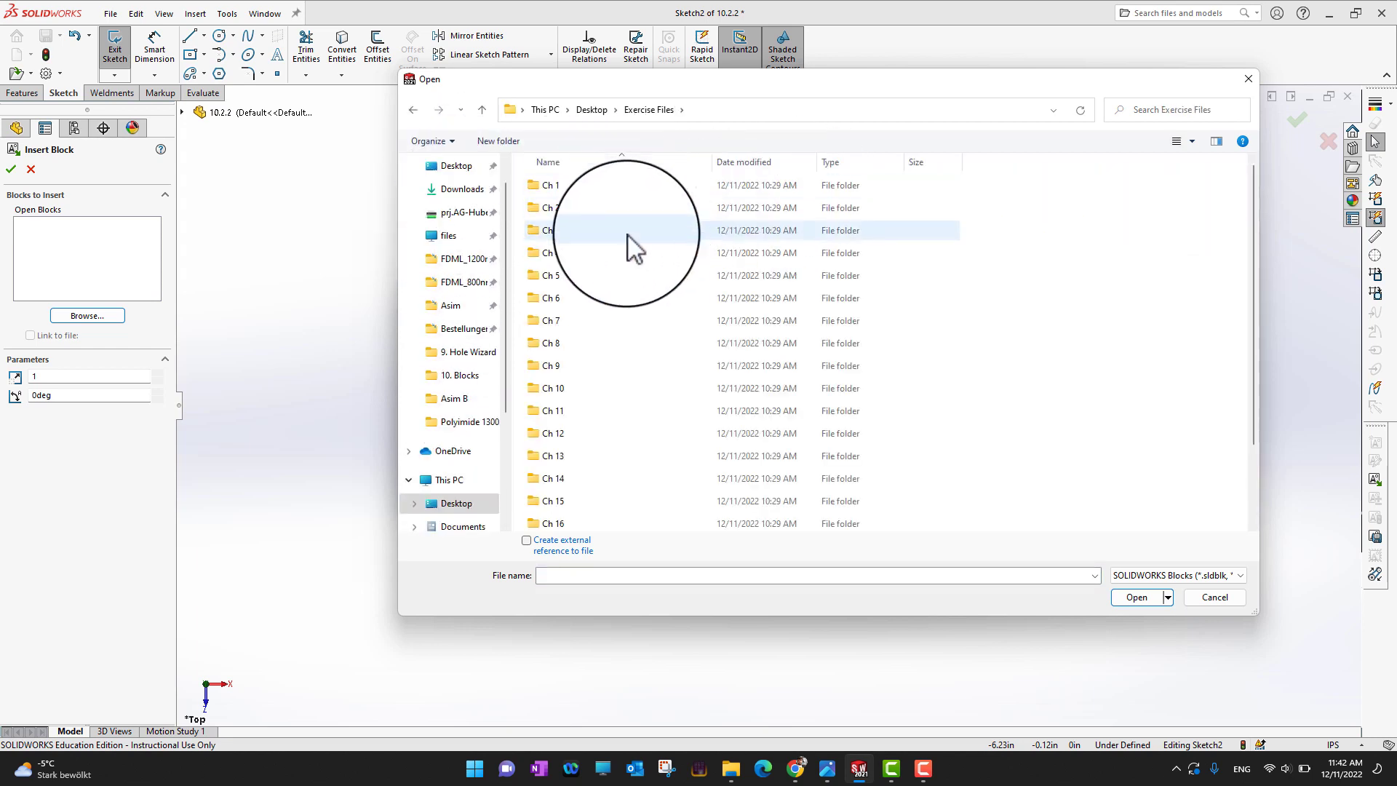
pyautogui.click(560, 390)
pyautogui.doubleClick(561, 391)
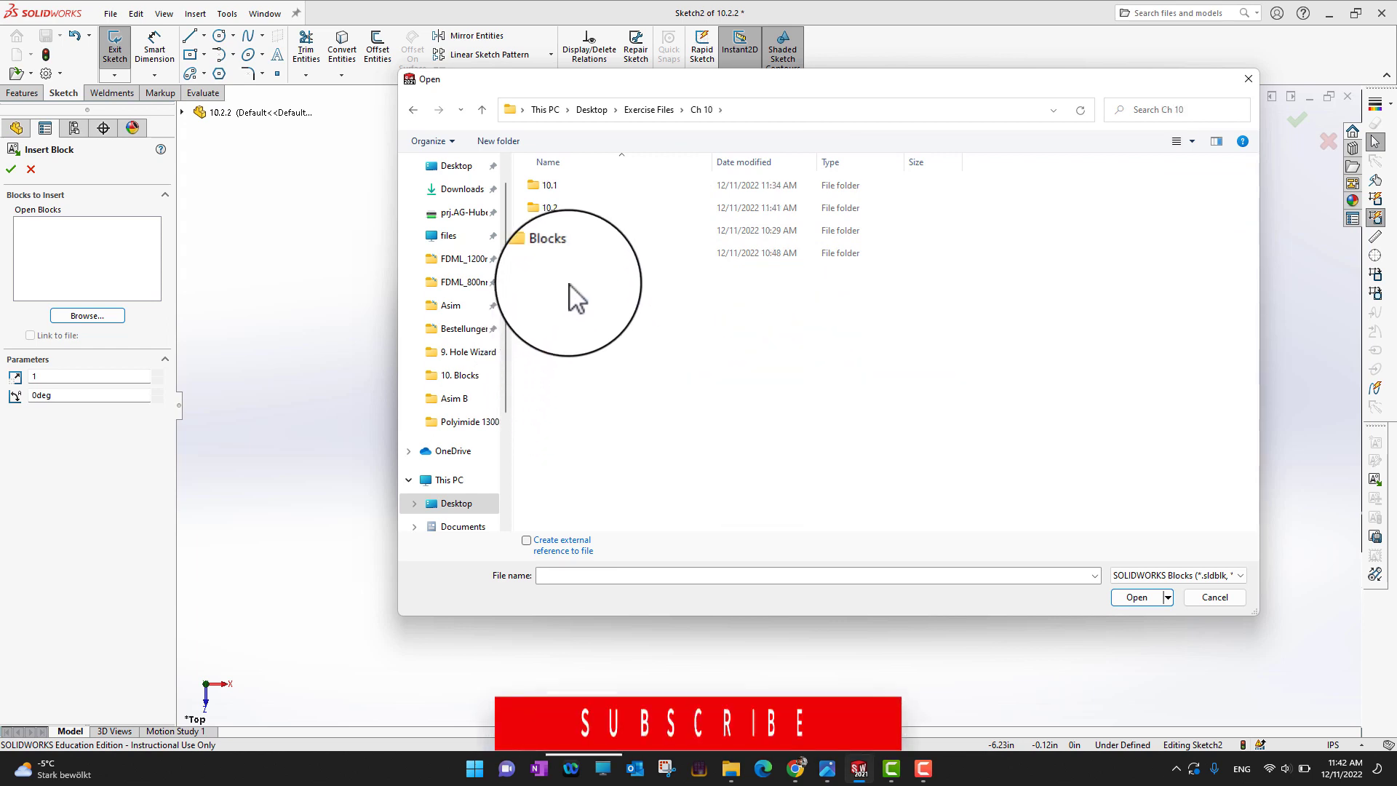
pyautogui.doubleClick(569, 213)
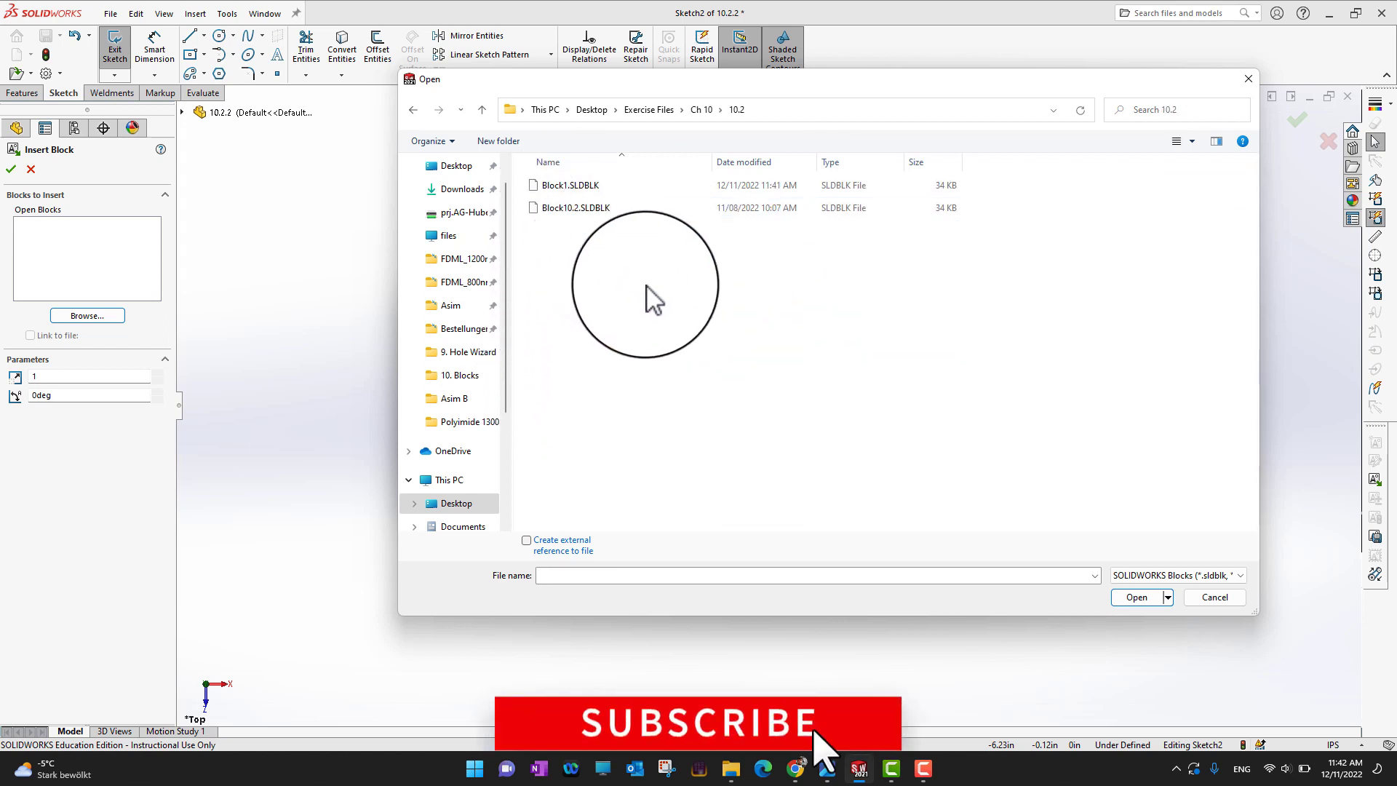
pyautogui.doubleClick(590, 191)
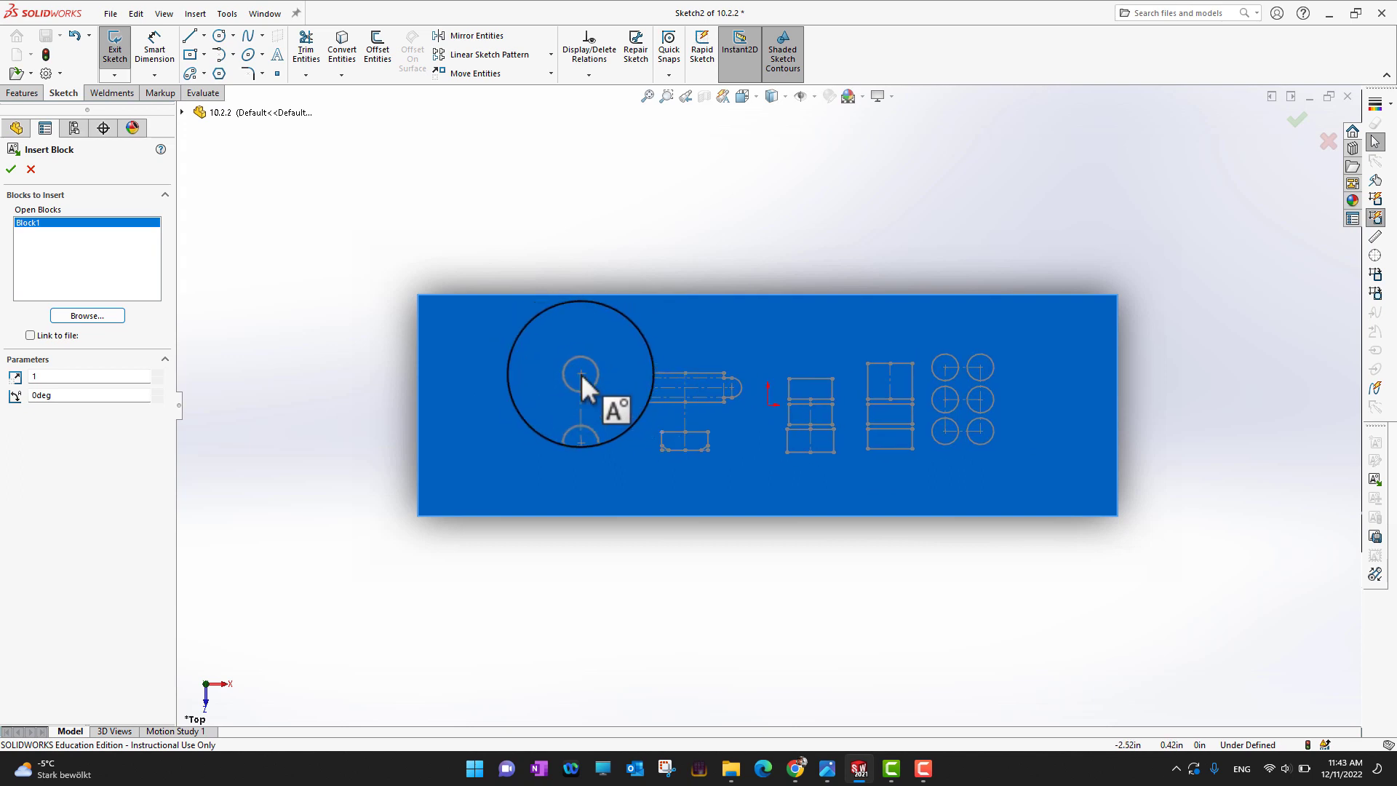
pyautogui.click(570, 374)
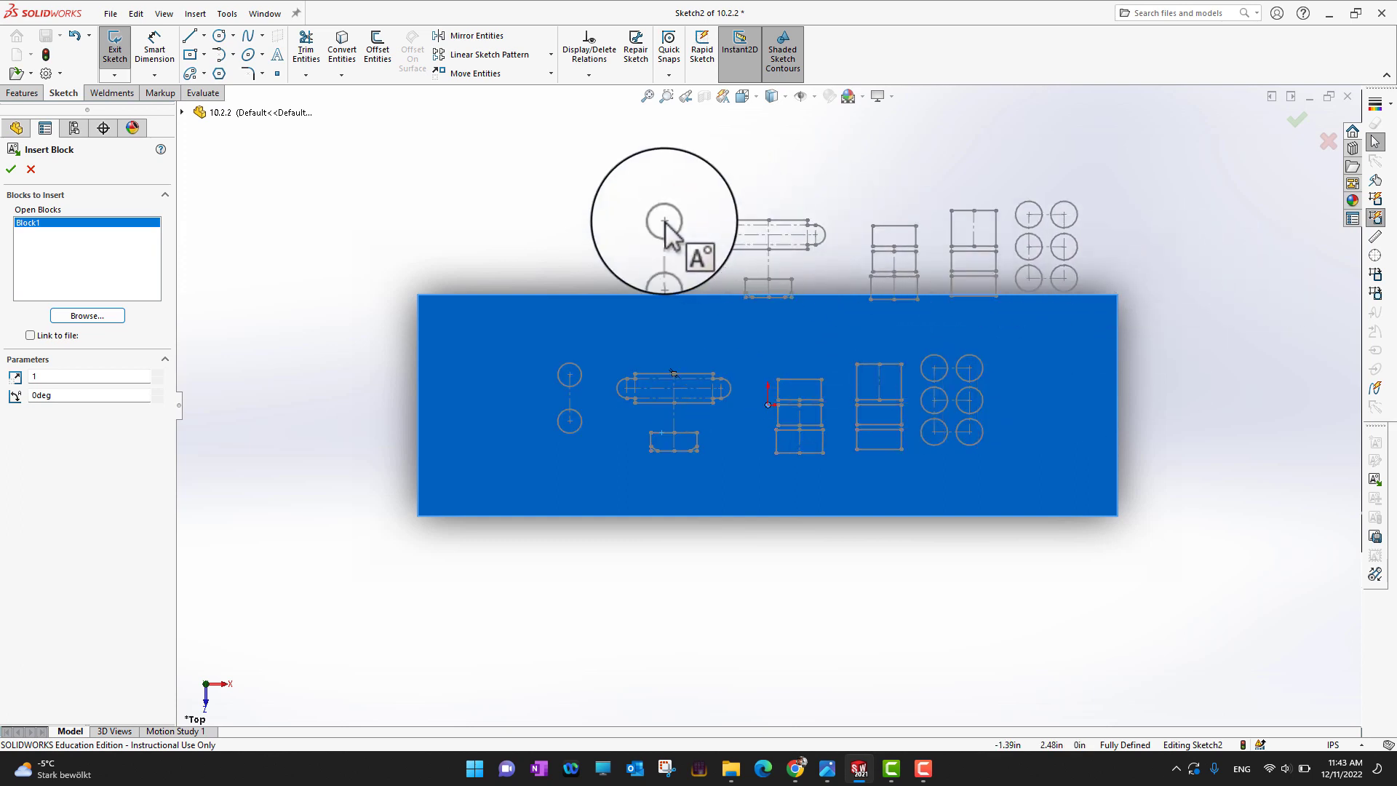
# - End block insertion and dimension the centre of the block's upper leftmost circle 1.8 in from the plate's left edge
pyautogui.press('Escape')
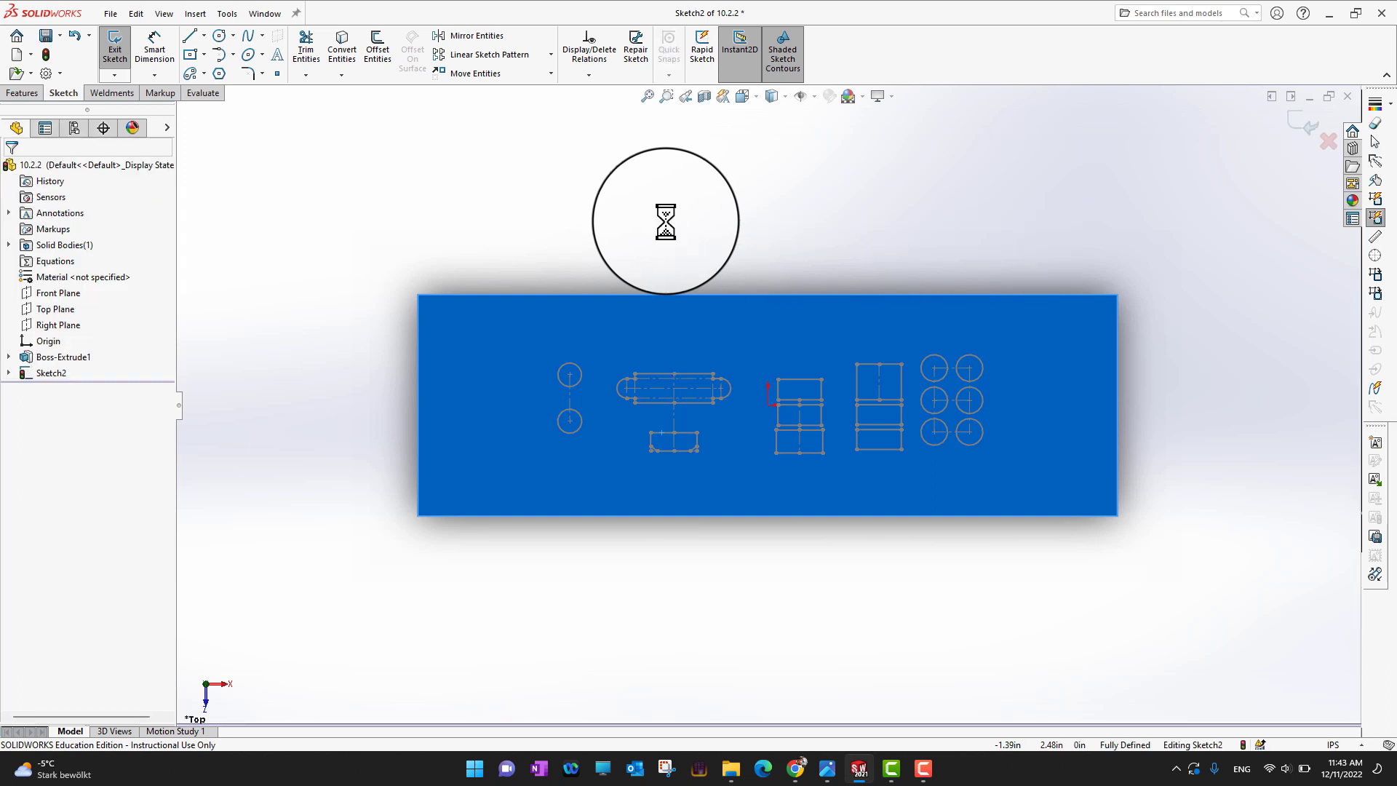
pyautogui.click(1156, 333)
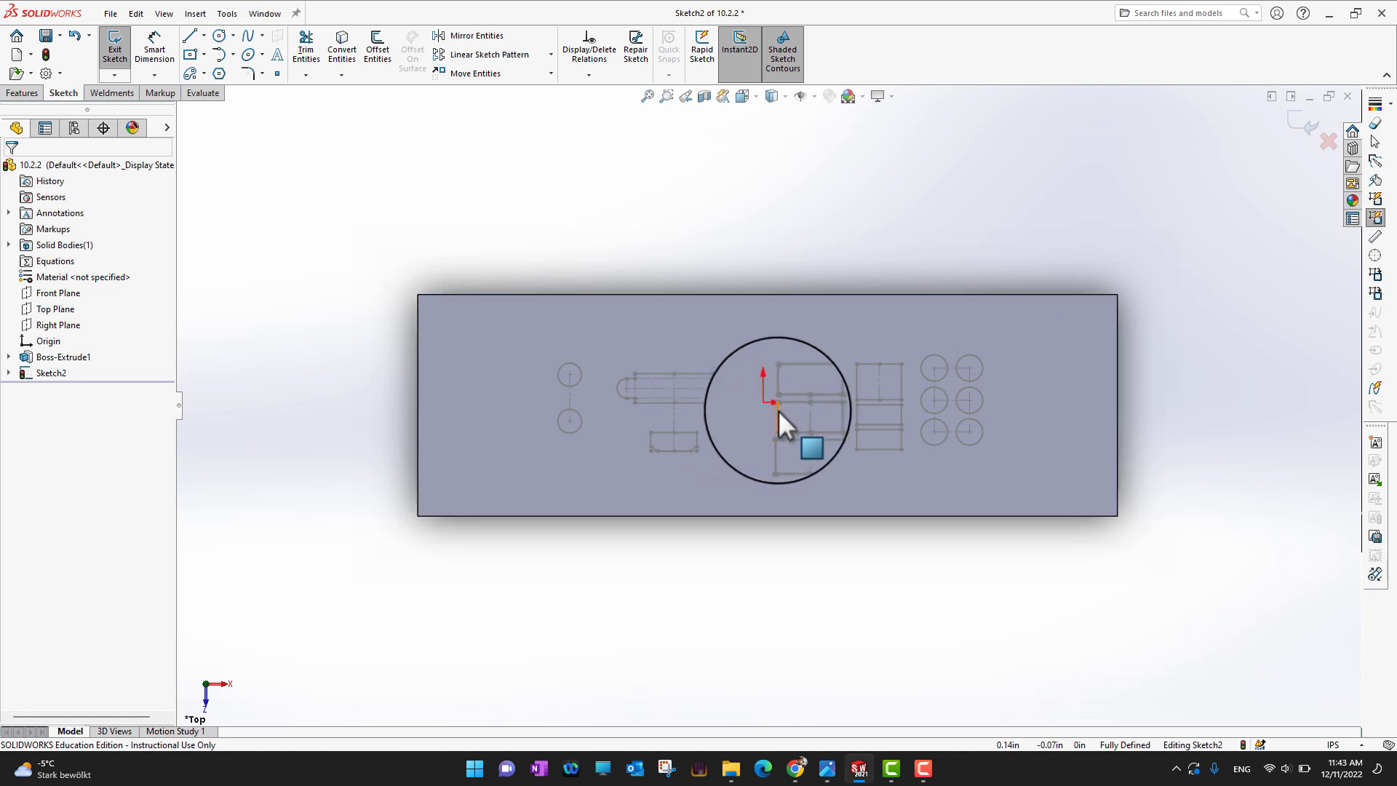
pyautogui.click(149, 45)
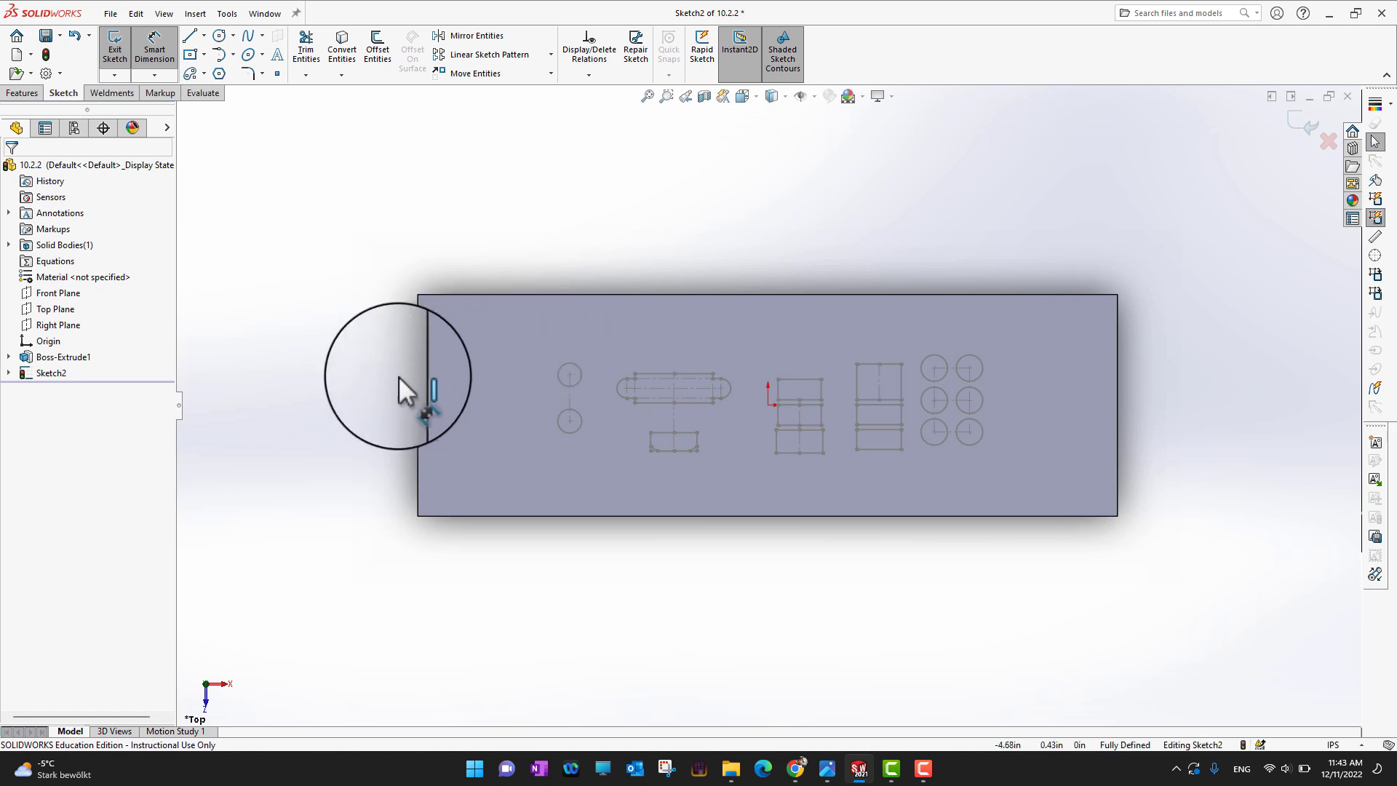
pyautogui.scroll(-3, 579, 382)
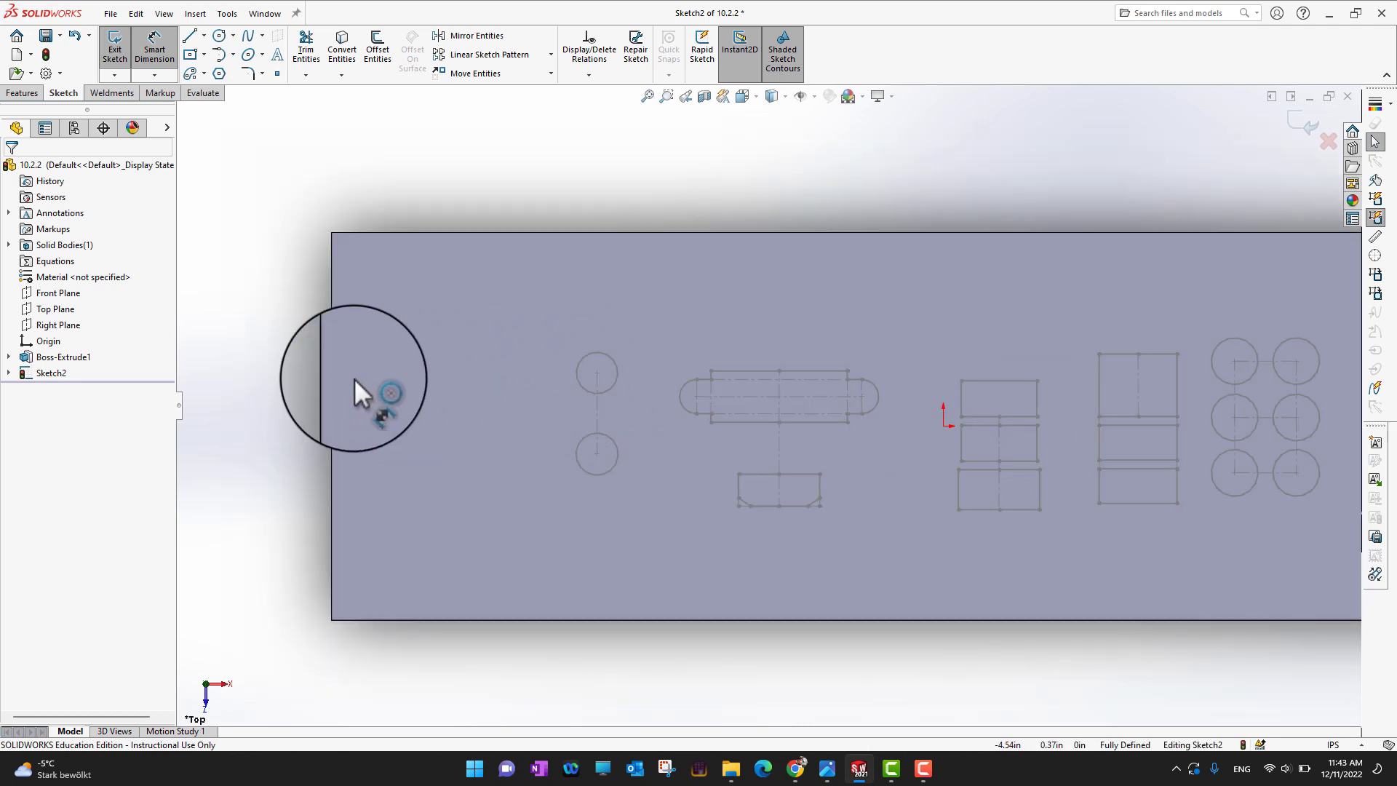
pyautogui.click(596, 373)
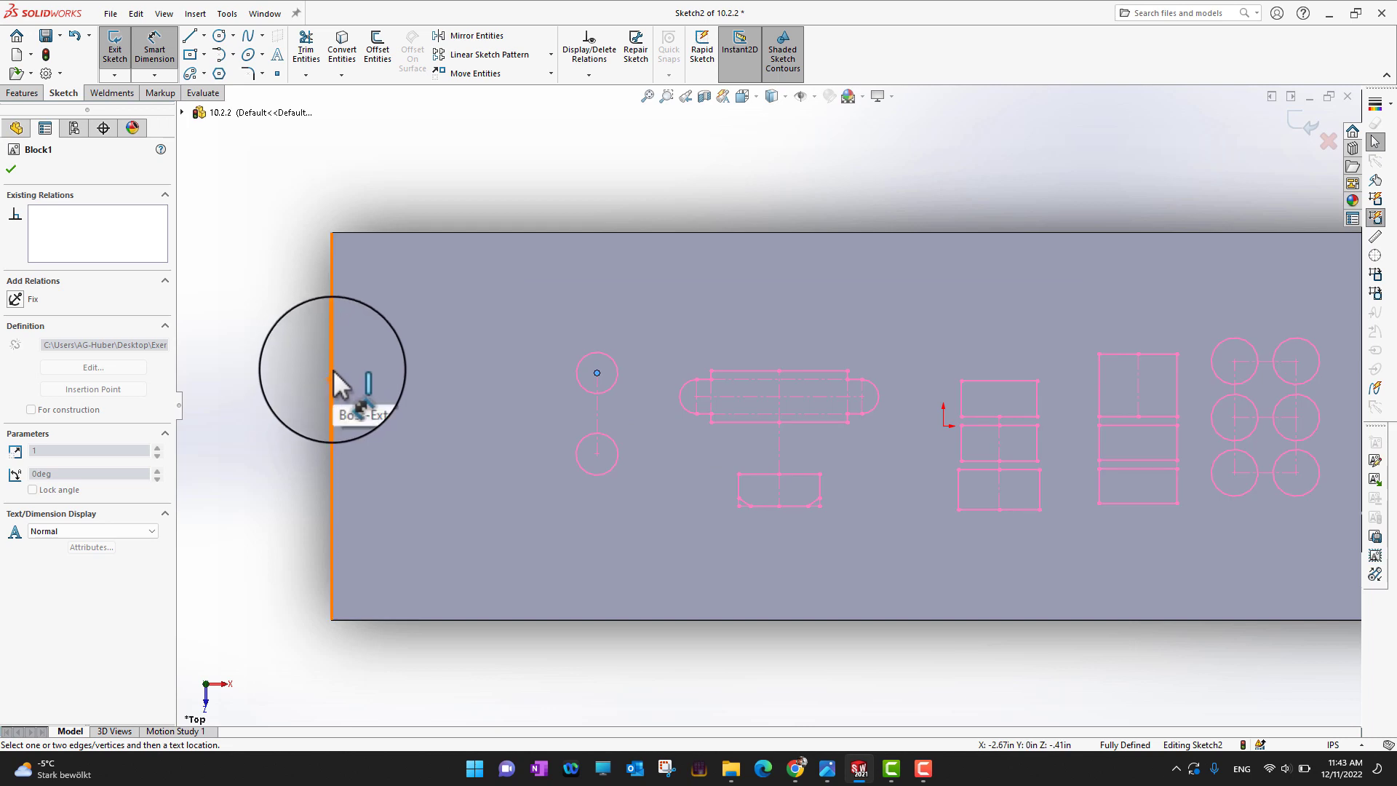
pyautogui.click(333, 373)
pyautogui.click(368, 180)
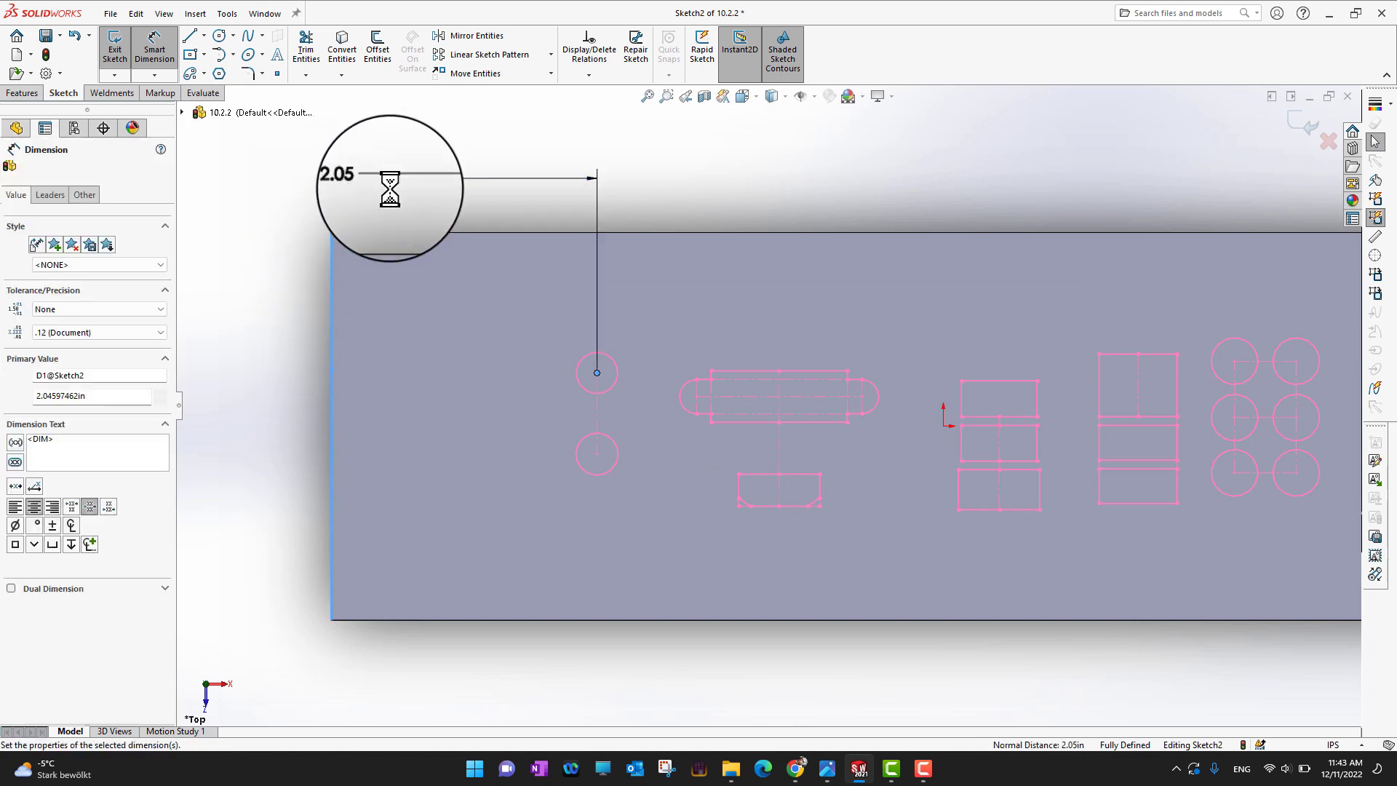
pyautogui.write('1')
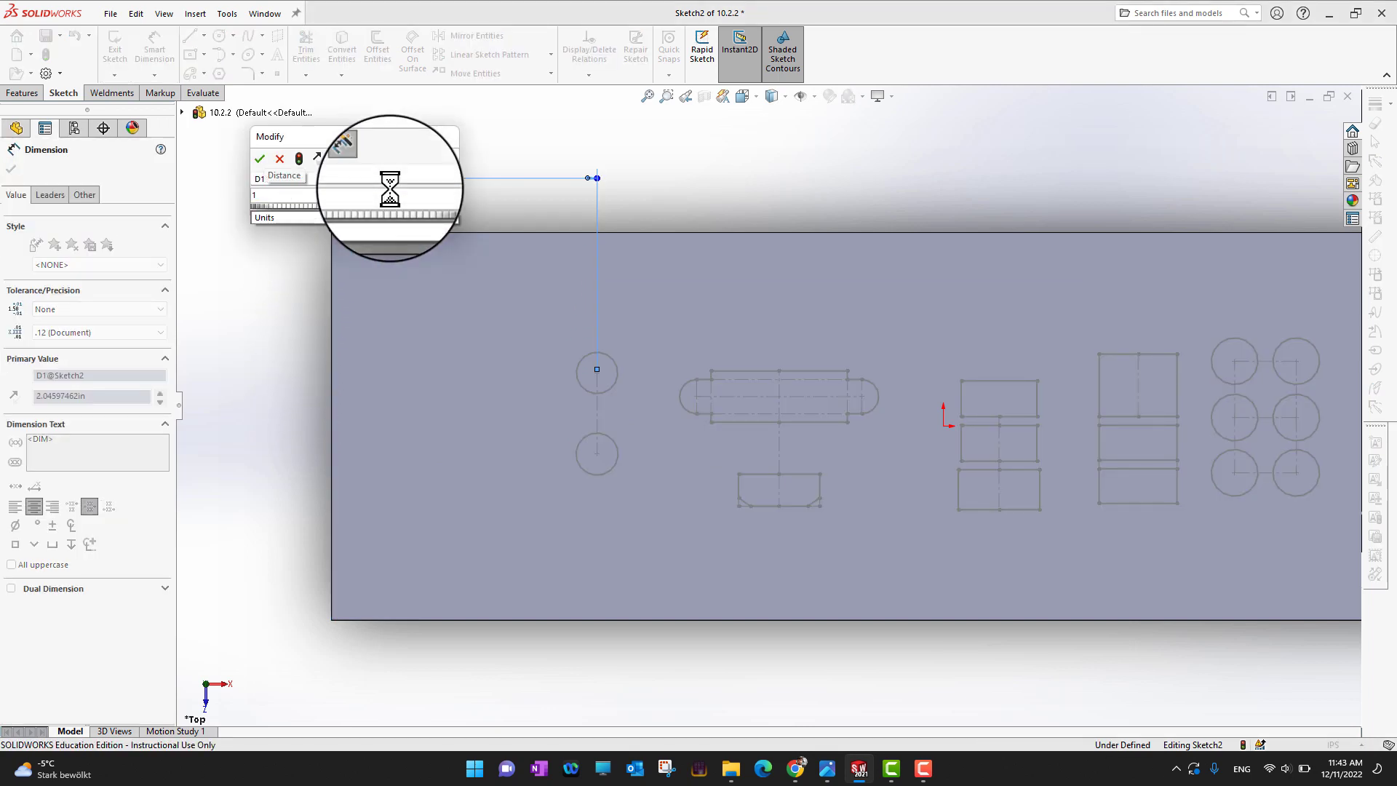
pyautogui.write('.8')
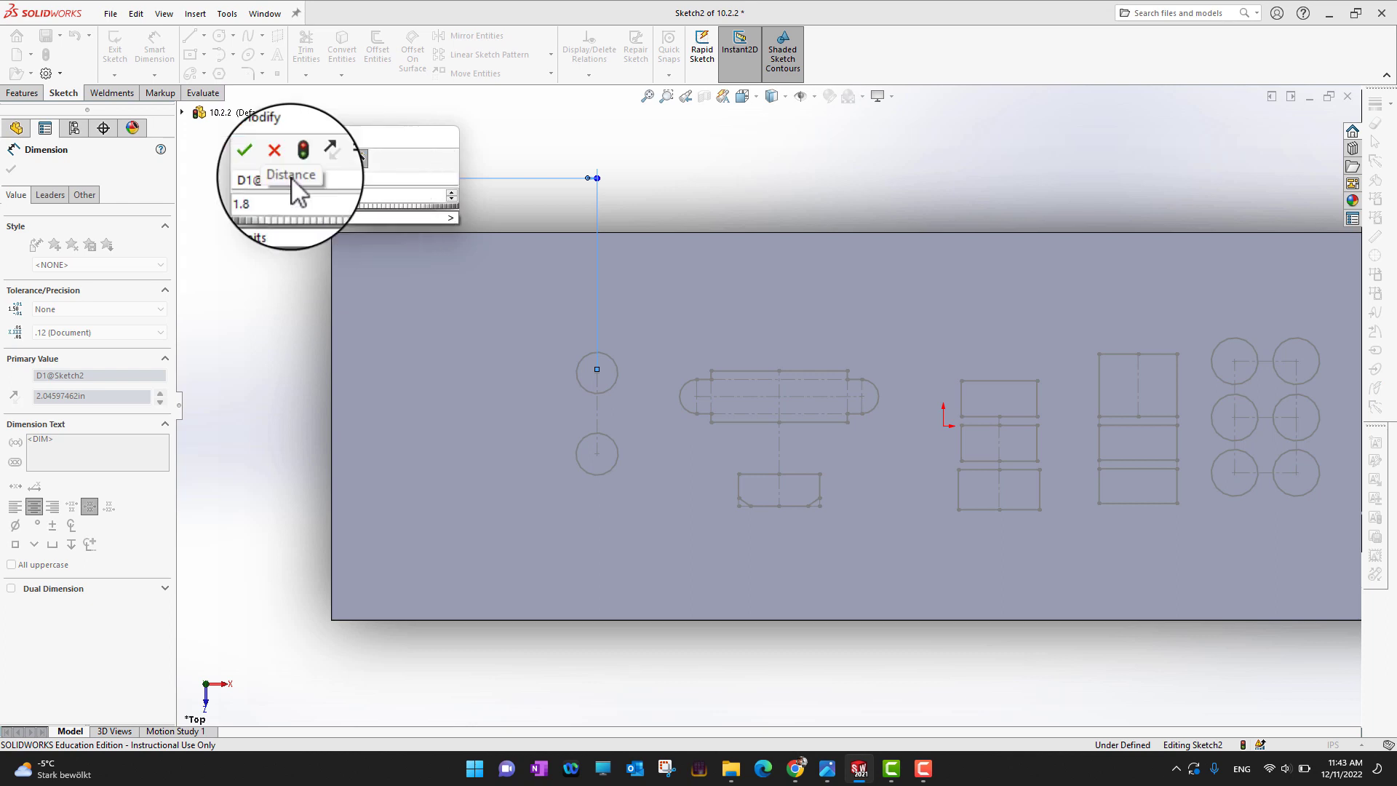
pyautogui.click(259, 161)
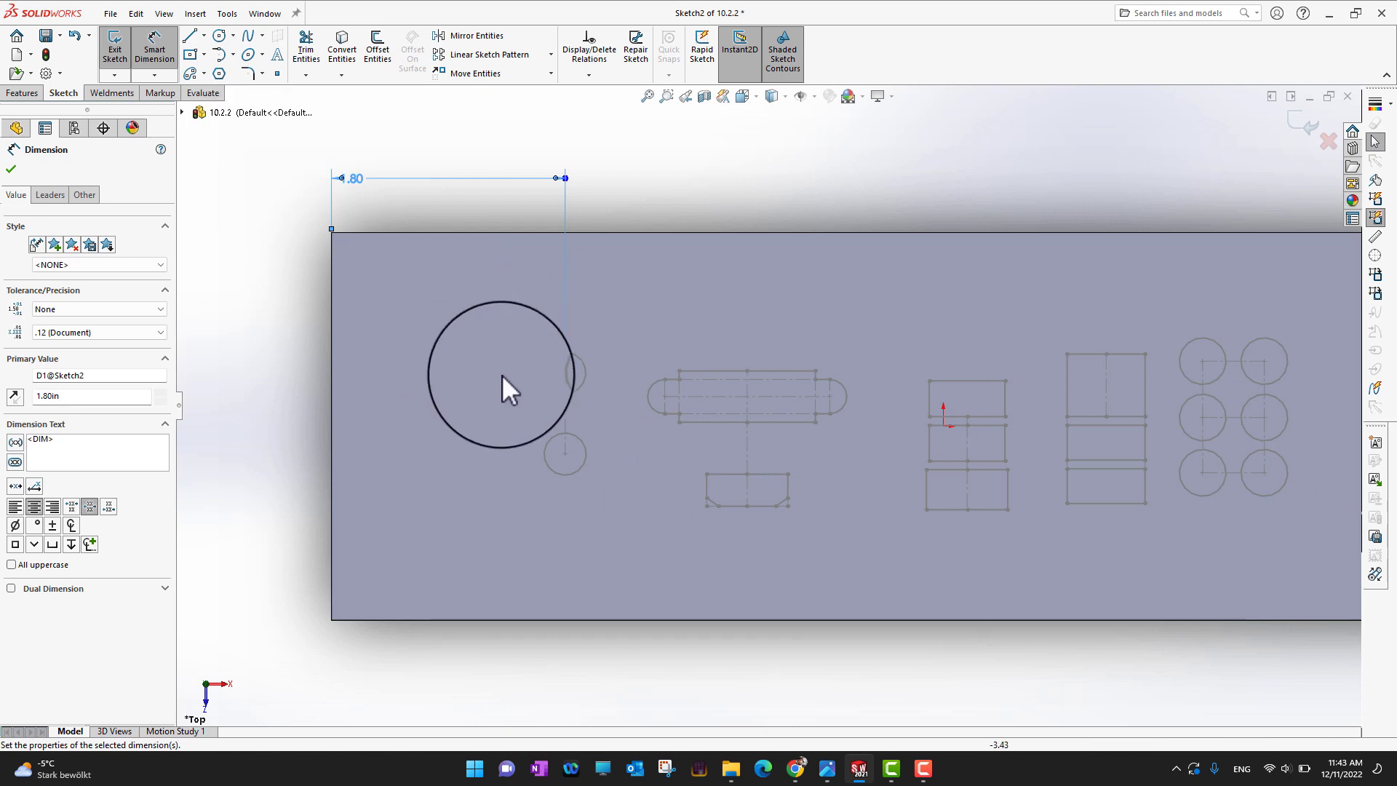
# - Dimension the centre of the same upper circle 1.5 in from the plate's lower edge and finish dimensioning
pyautogui.click(565, 375)
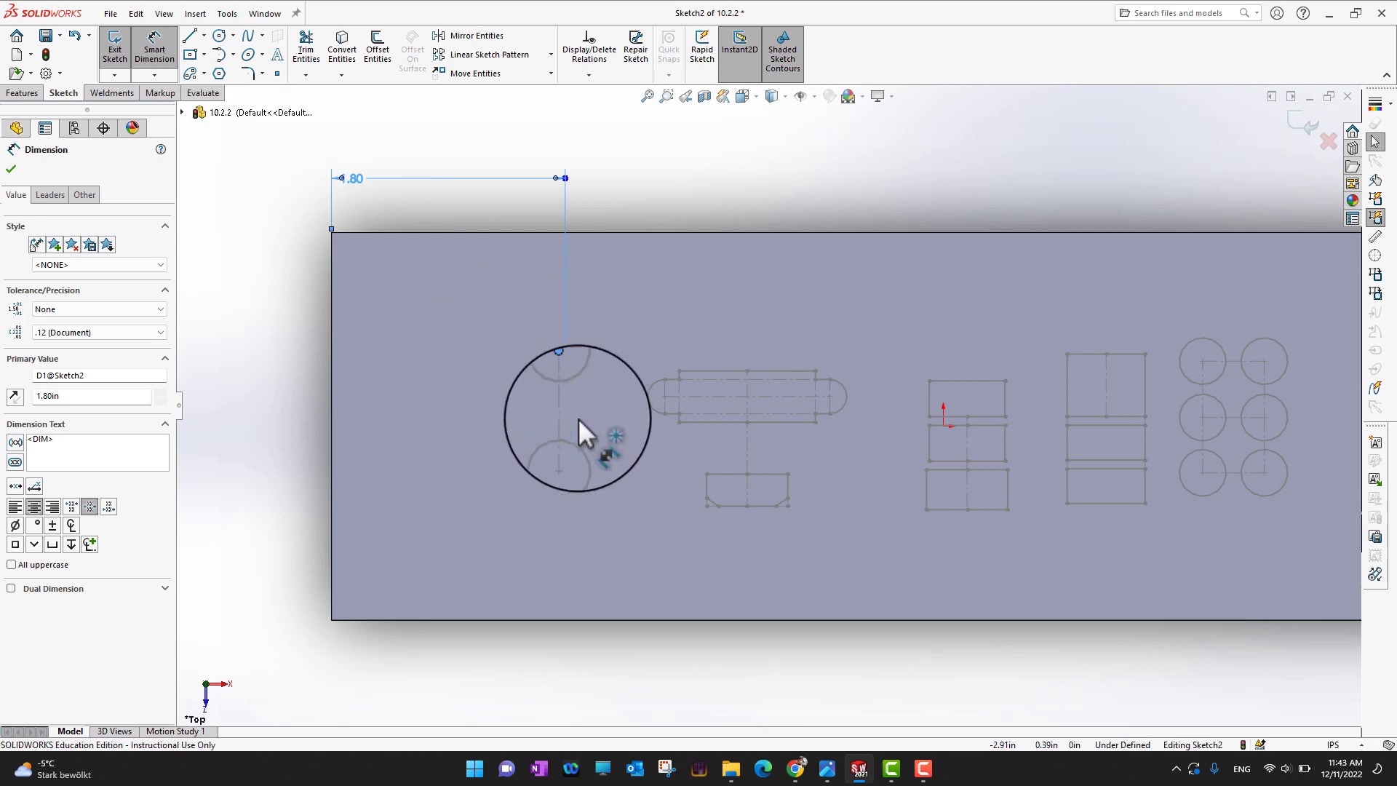
pyautogui.click(562, 620)
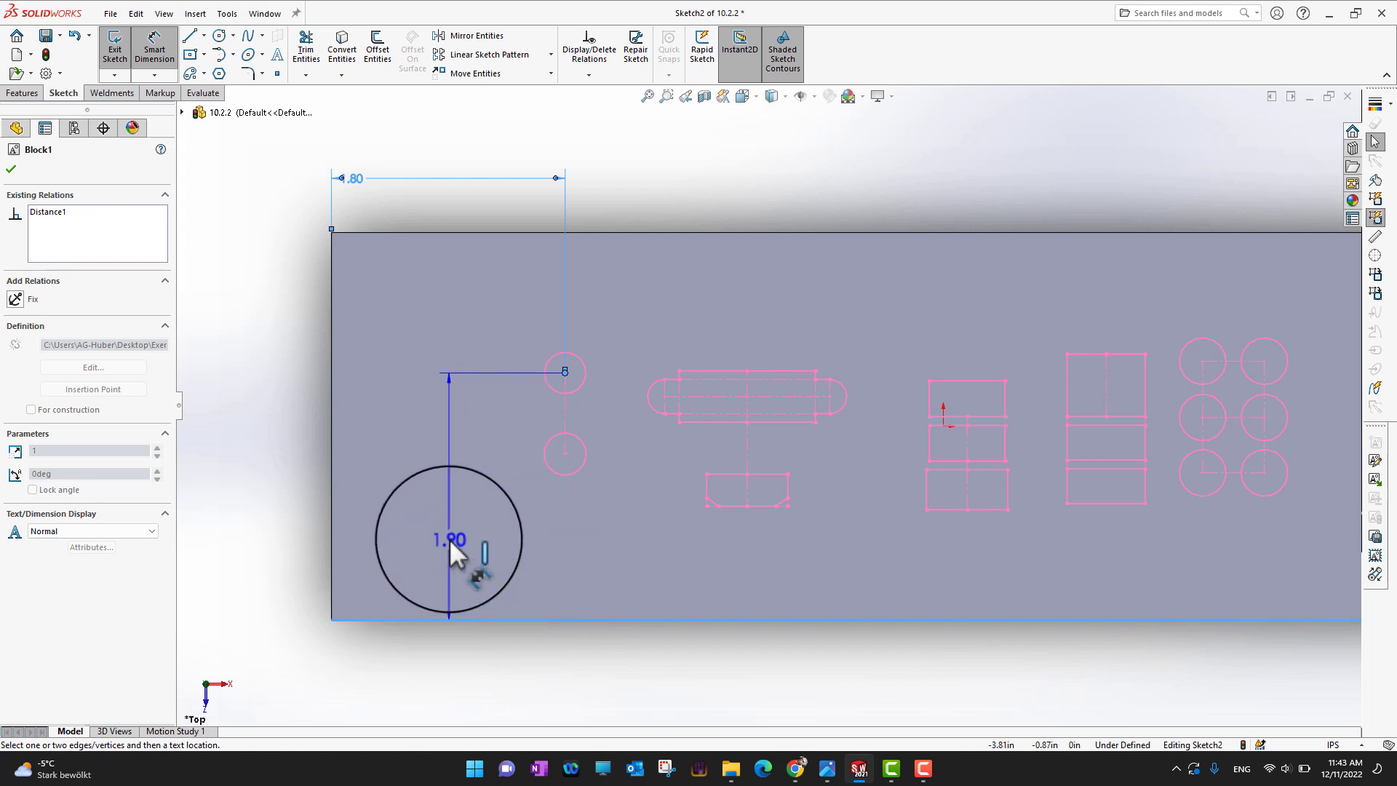
pyautogui.click(448, 539)
pyautogui.write('1')
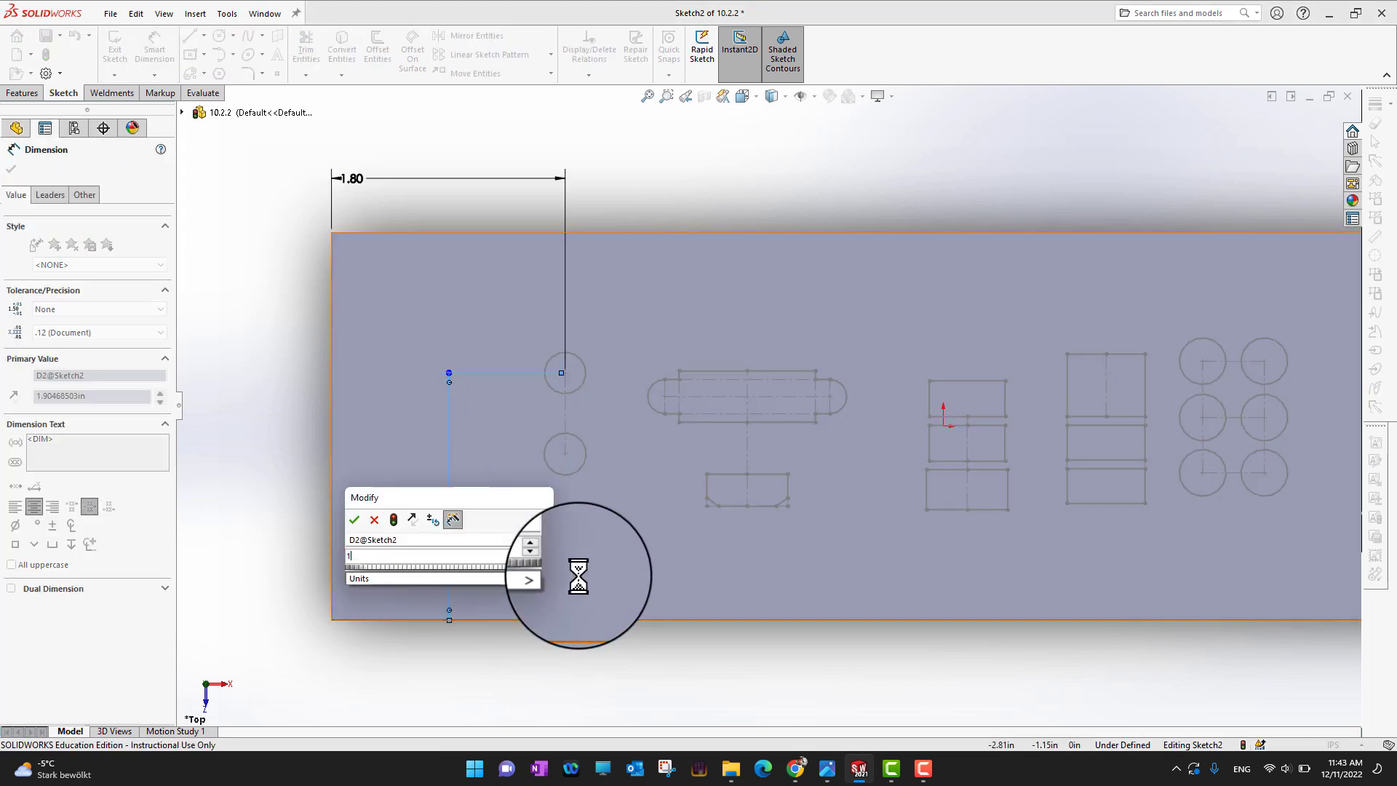
pyautogui.write('.5')
pyautogui.press('Return')
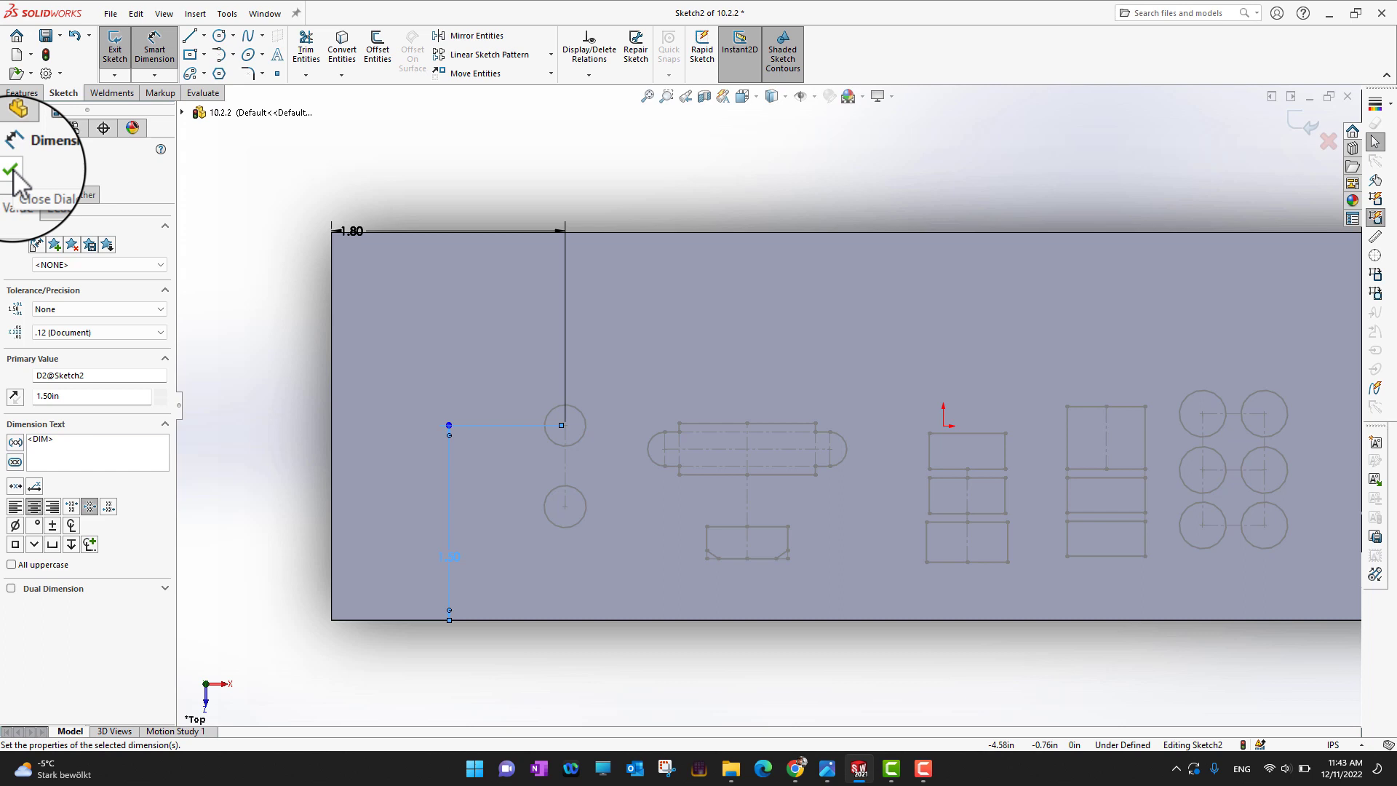
pyautogui.click(11, 172)
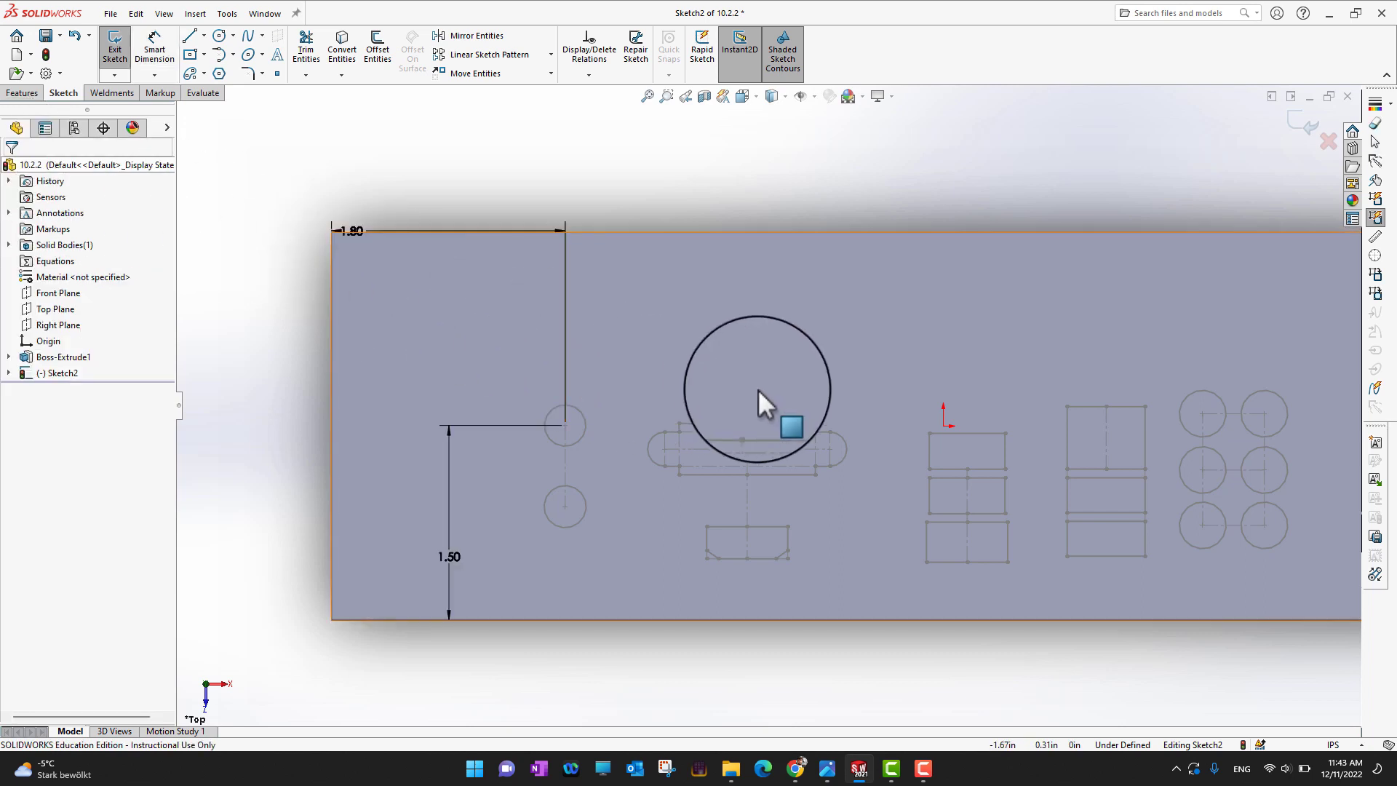
# - Cut all the block's connector profiles through the plate with an Extruded Cut set to Through All
pyautogui.press('f')
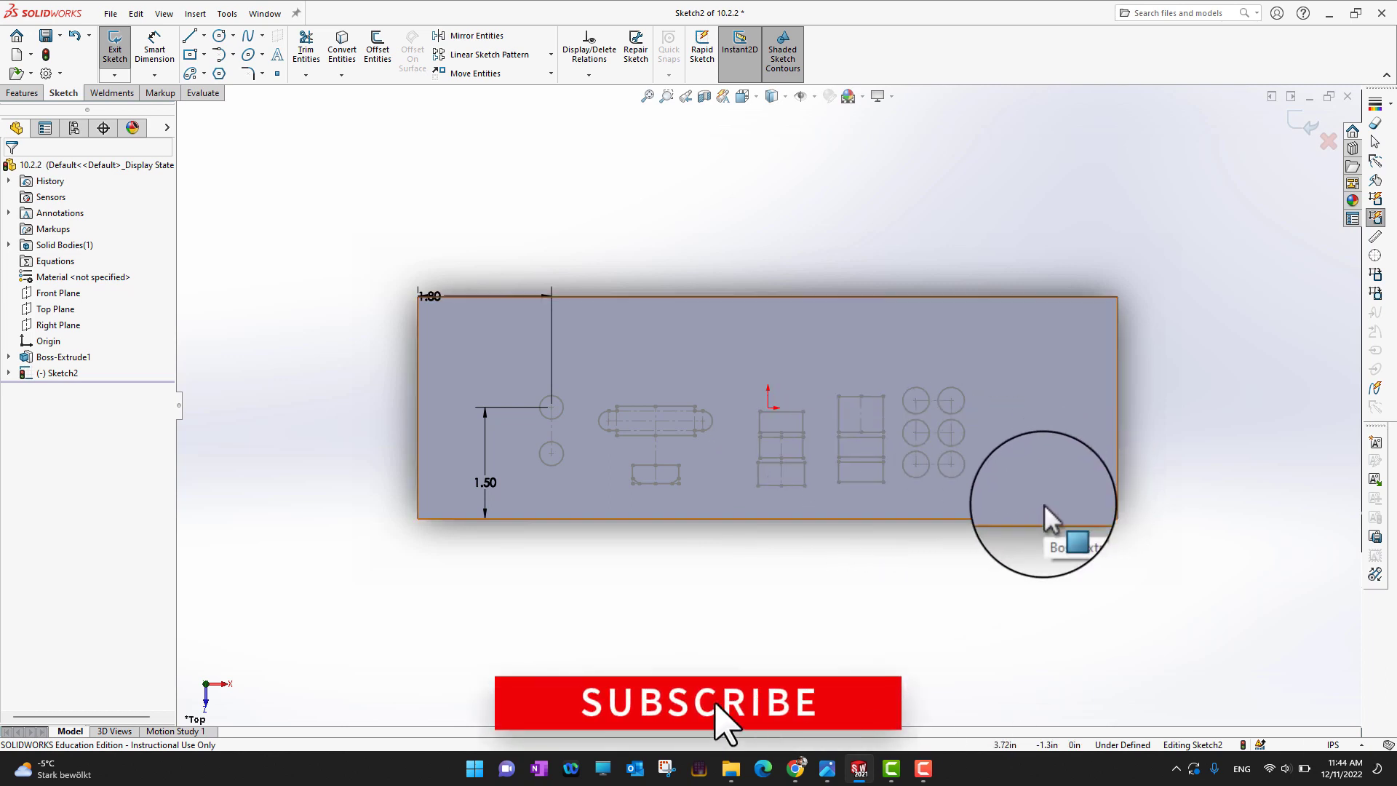
pyautogui.click(22, 94)
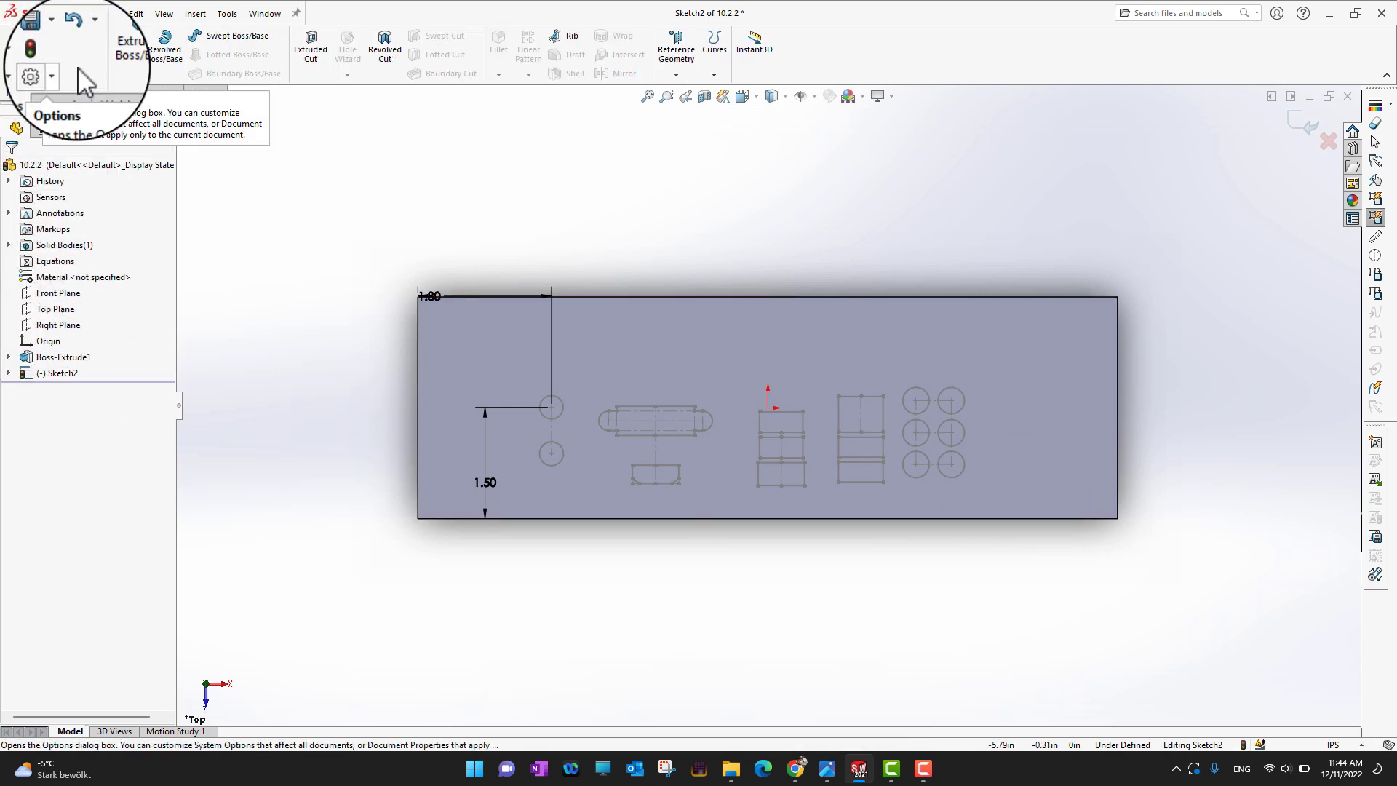
pyautogui.click(321, 48)
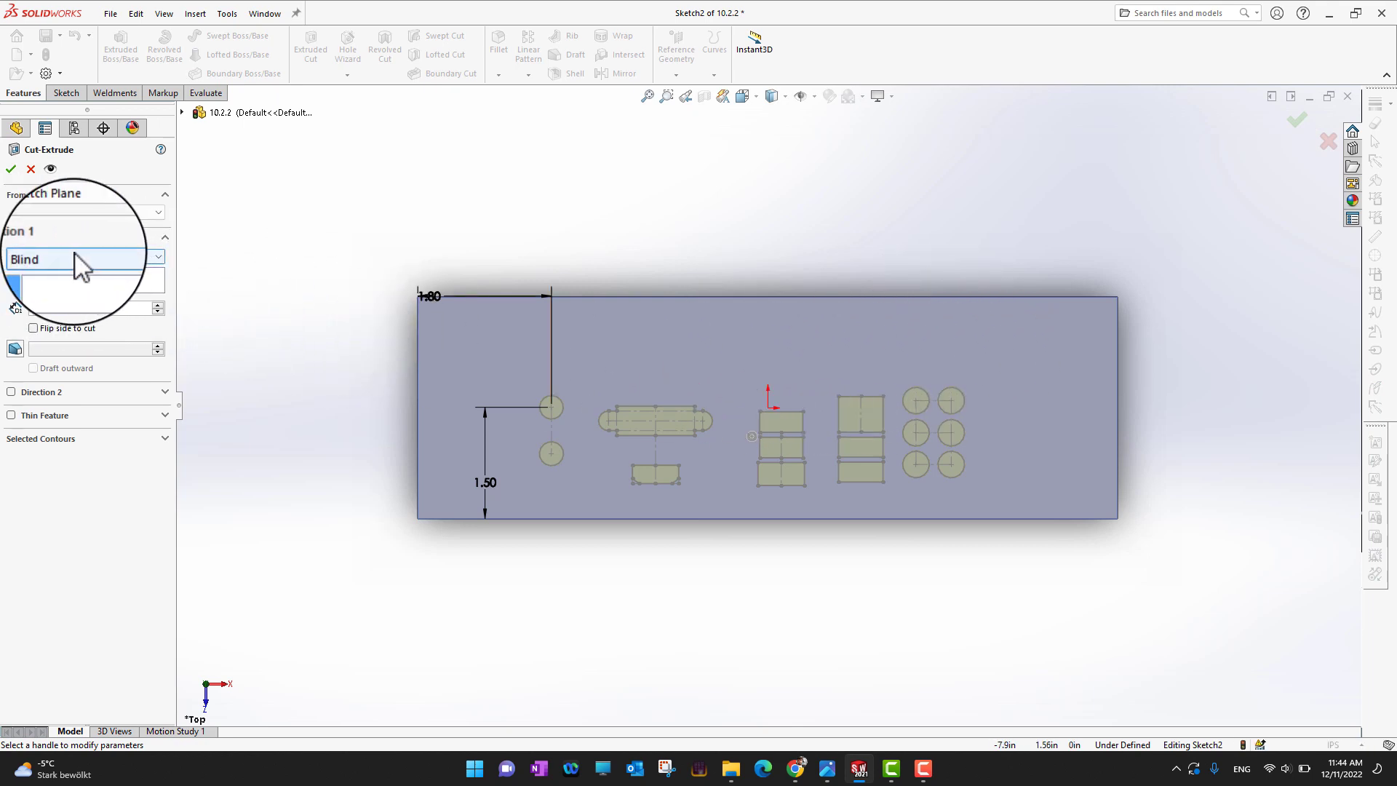
pyautogui.click(156, 257)
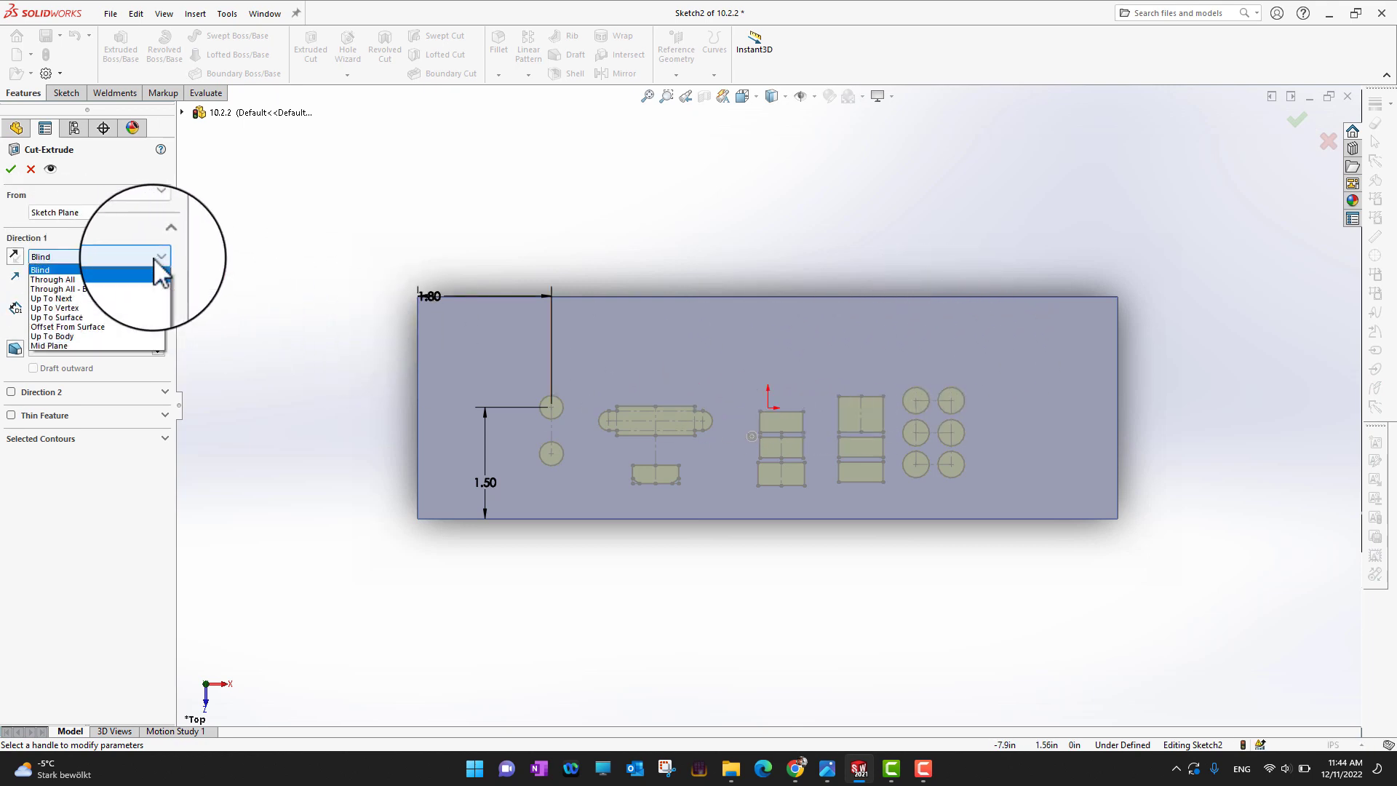
pyautogui.click(138, 280)
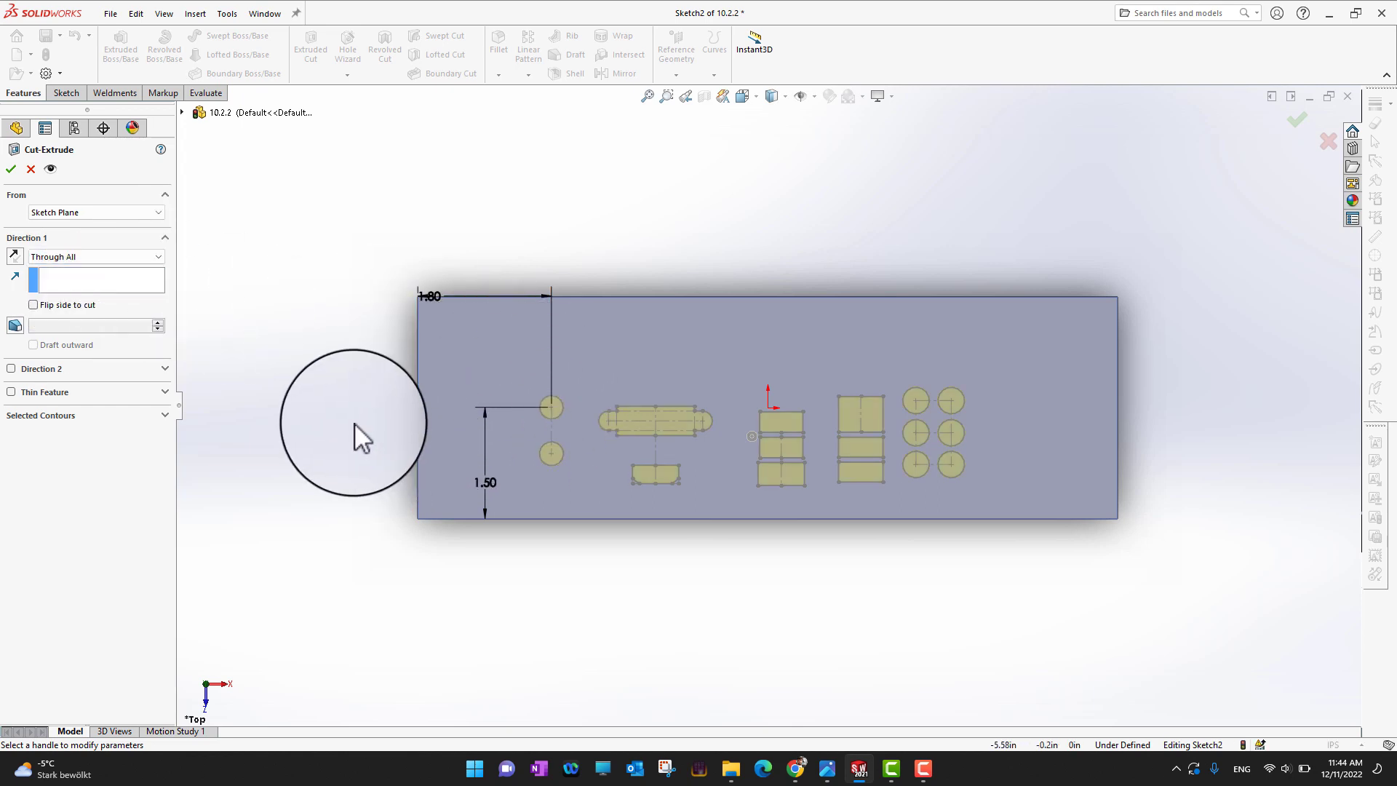
pyautogui.moveTo(374, 448)
pyautogui.mouseDown(button='middle')
pyautogui.moveTo(408, 443)
pyautogui.moveTo(359, 452)
pyautogui.moveTo(302, 528)
pyautogui.moveTo(320, 499)
pyautogui.mouseUp(button='middle')
pyautogui.scroll(-1, 320, 500)
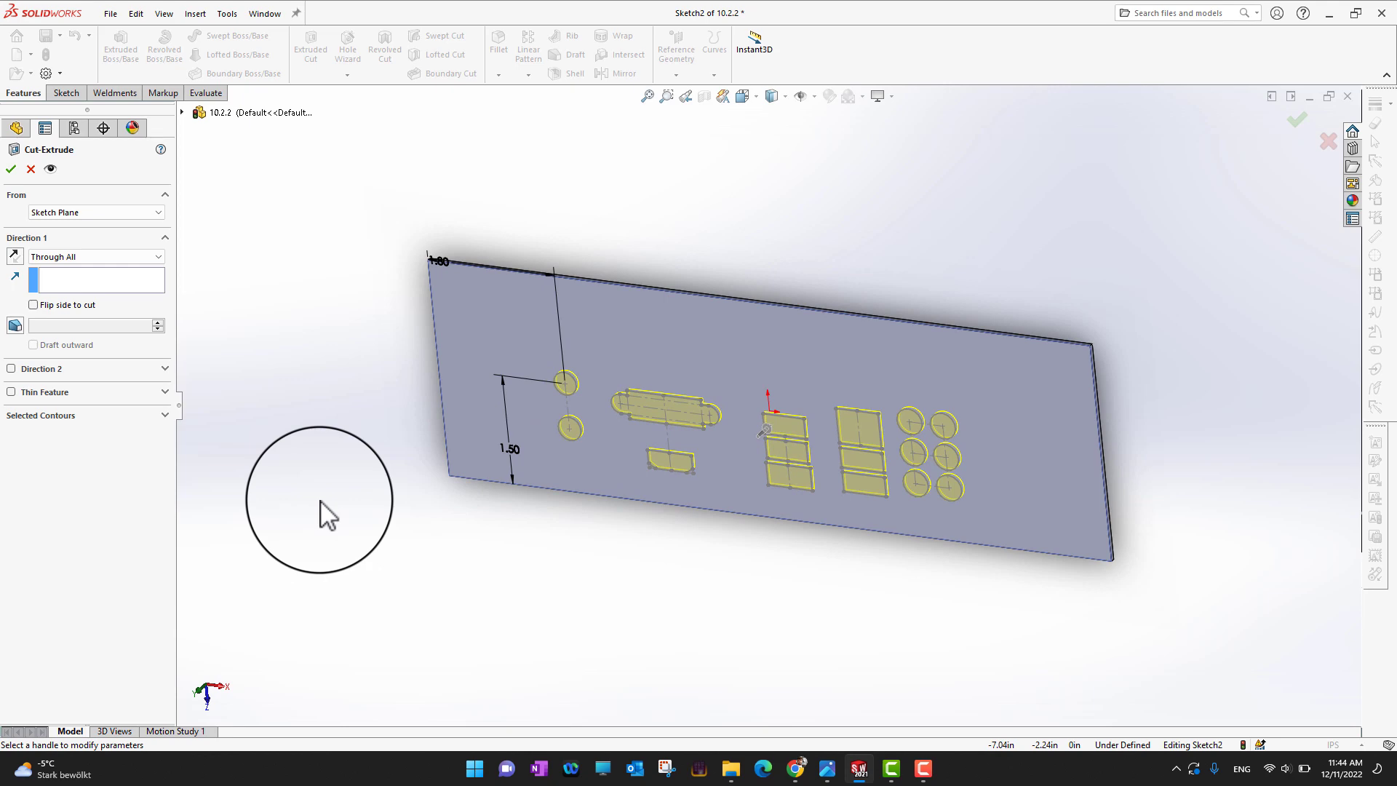
pyautogui.press('space')
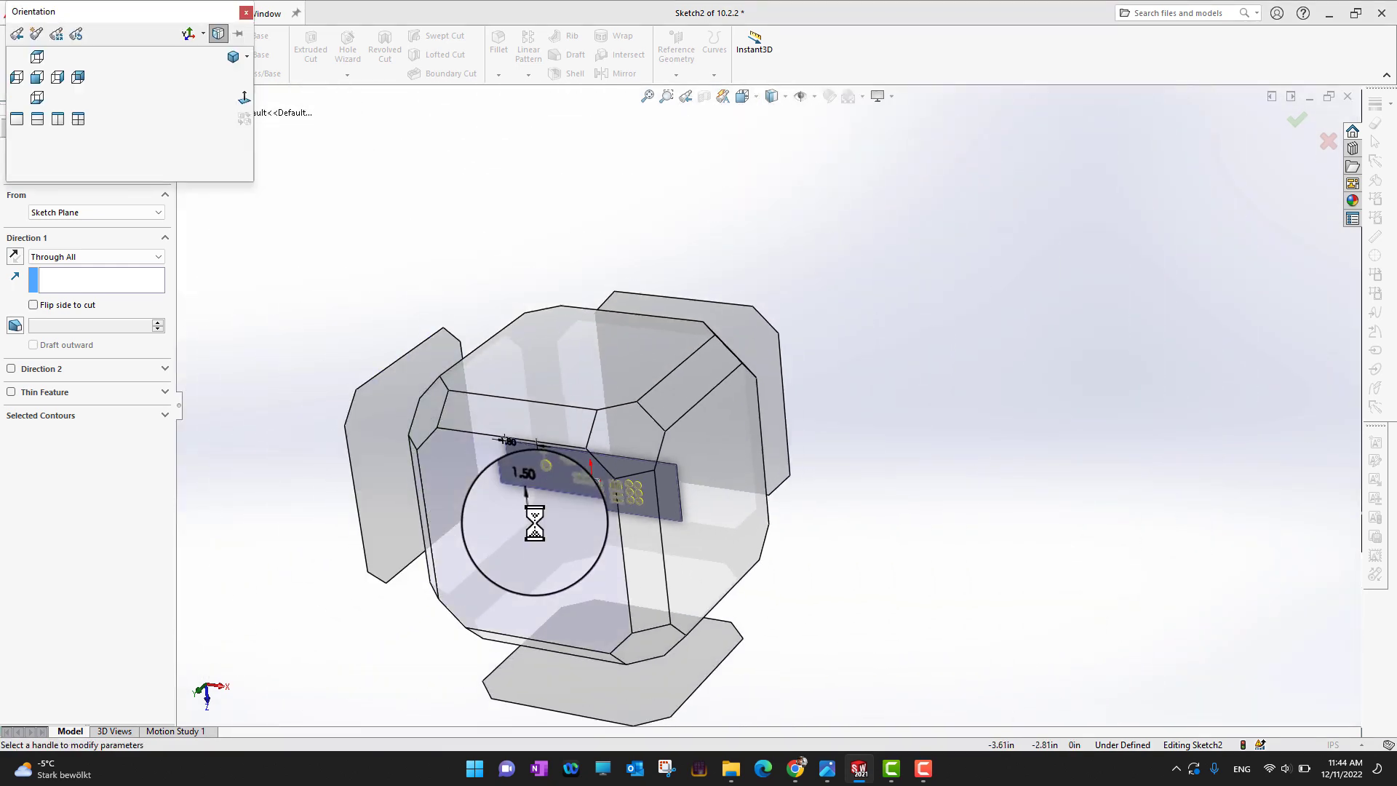
pyautogui.scroll(-2, 535, 522)
pyautogui.click(535, 522)
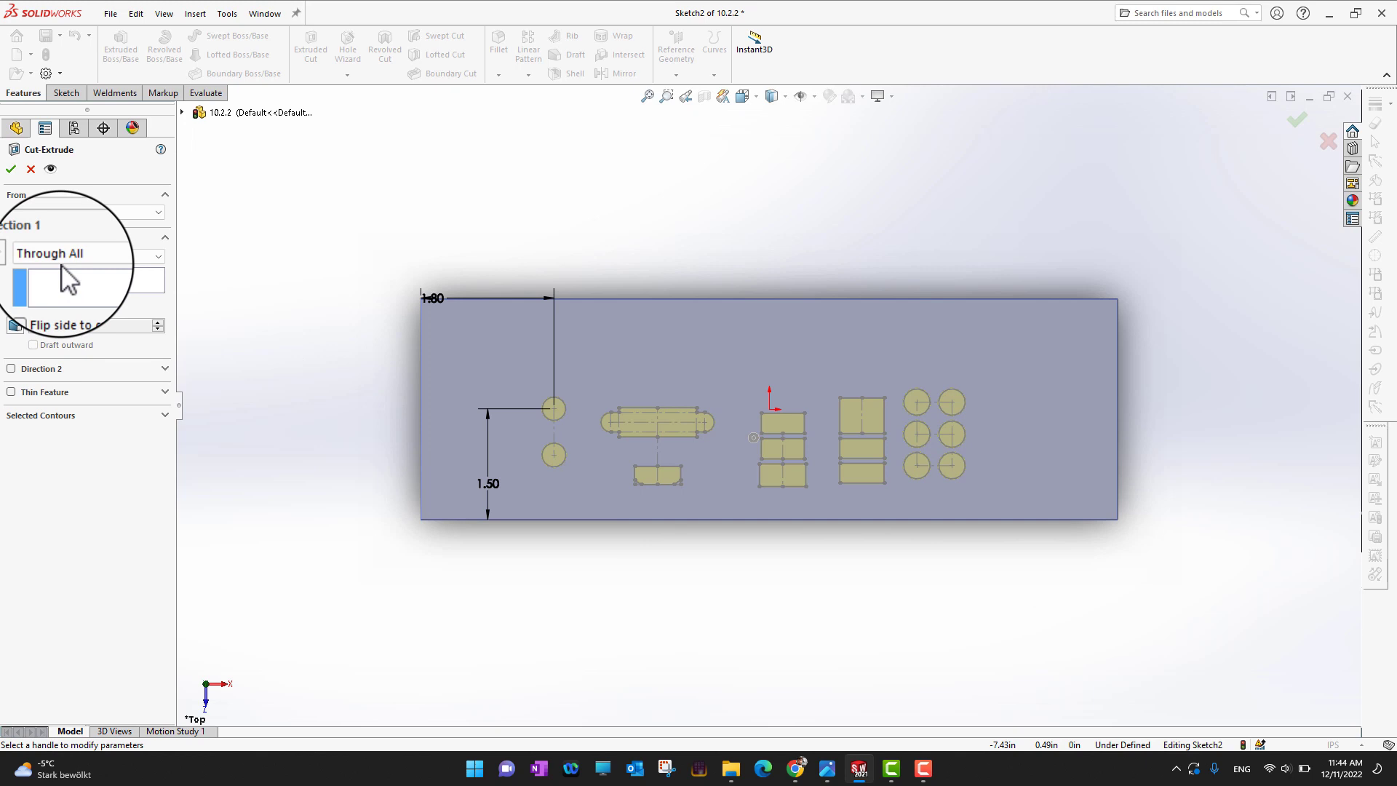
pyautogui.click(11, 167)
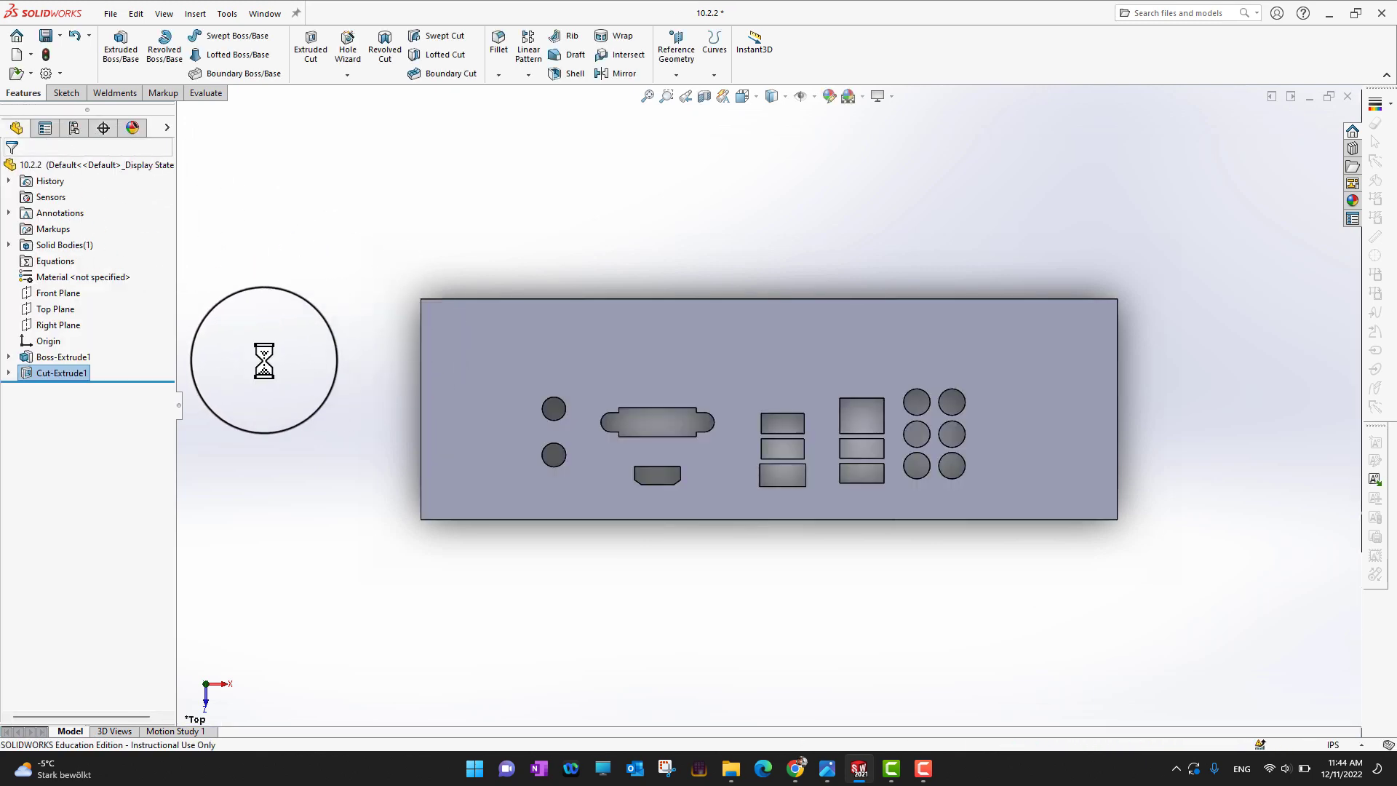
pyautogui.moveTo(353, 422); pyautogui.dragTo(981, 320, button='middle')
pyautogui.press('space')
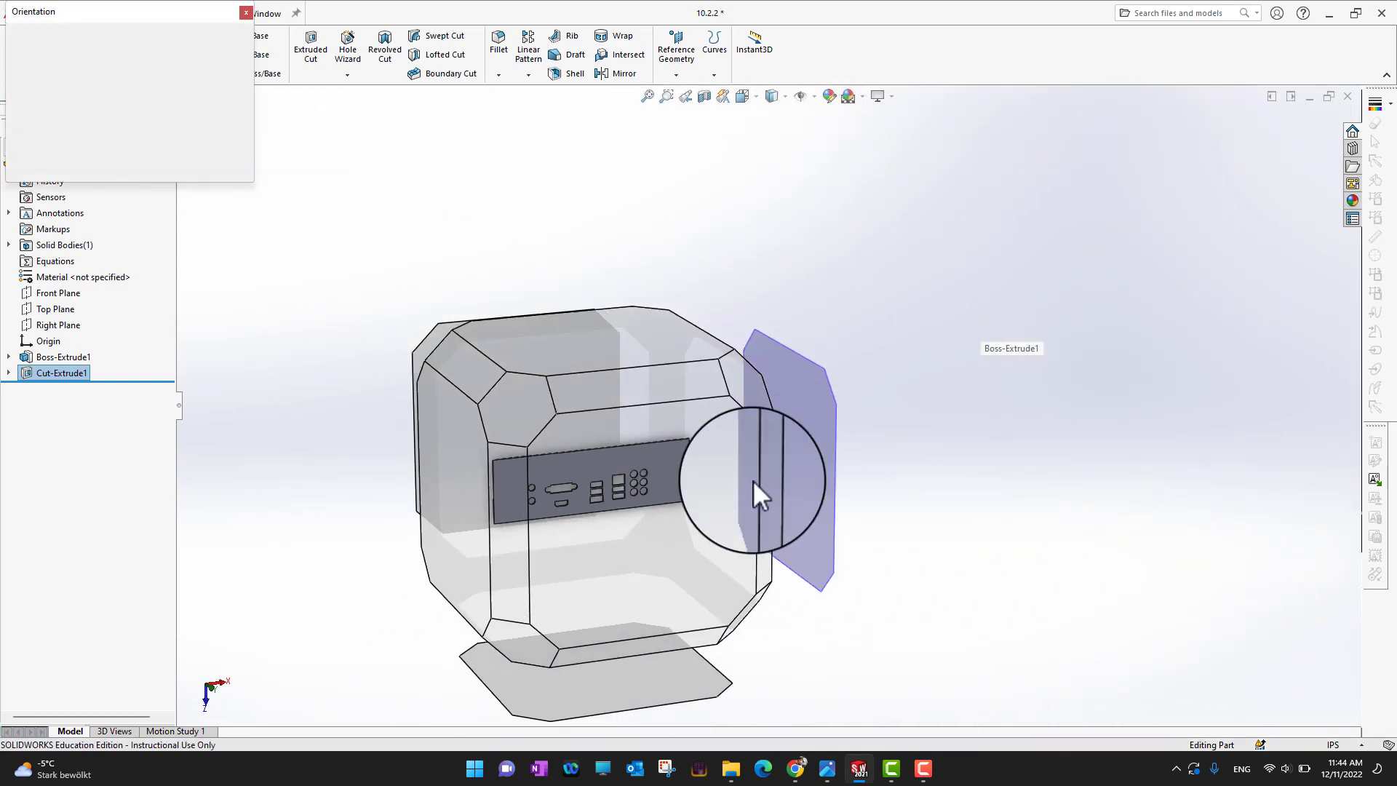
pyautogui.click(635, 527)
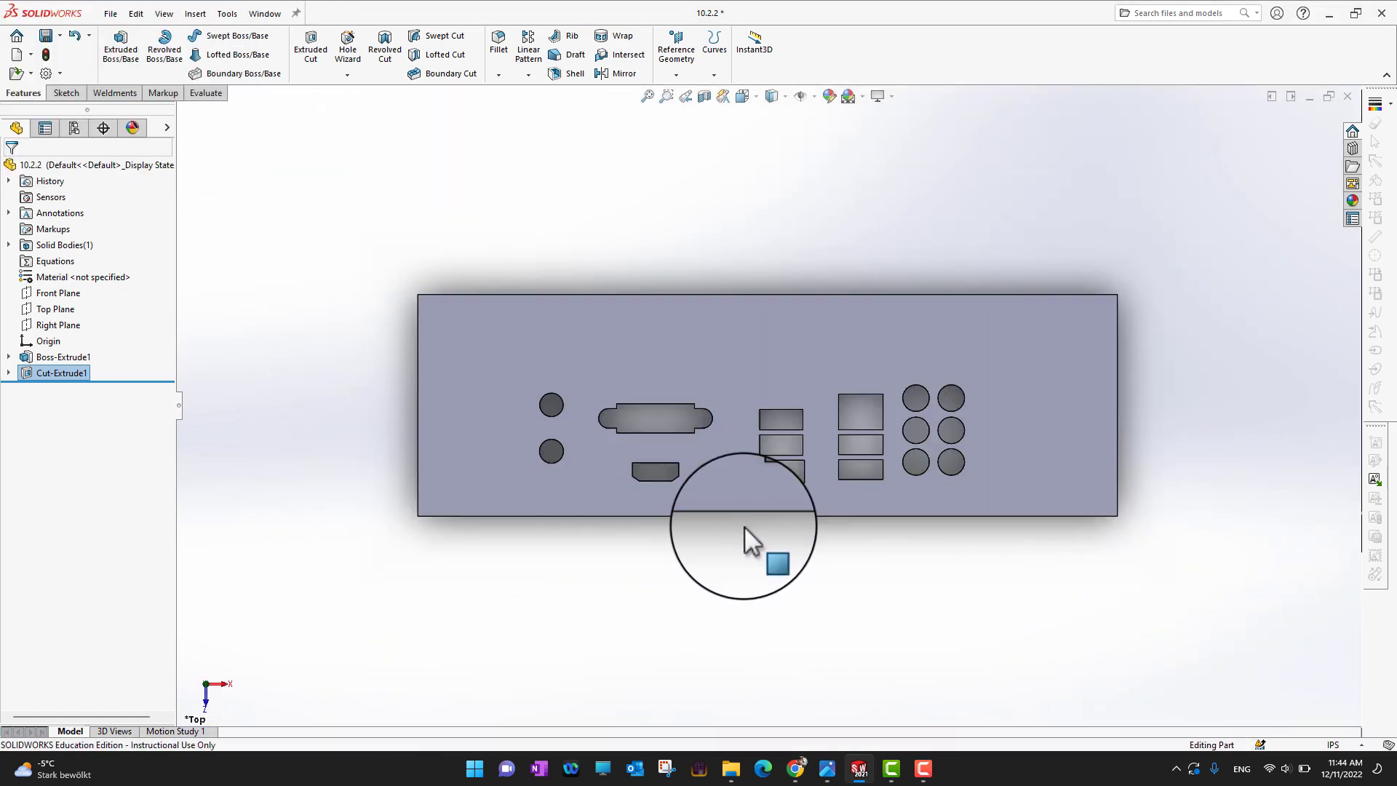